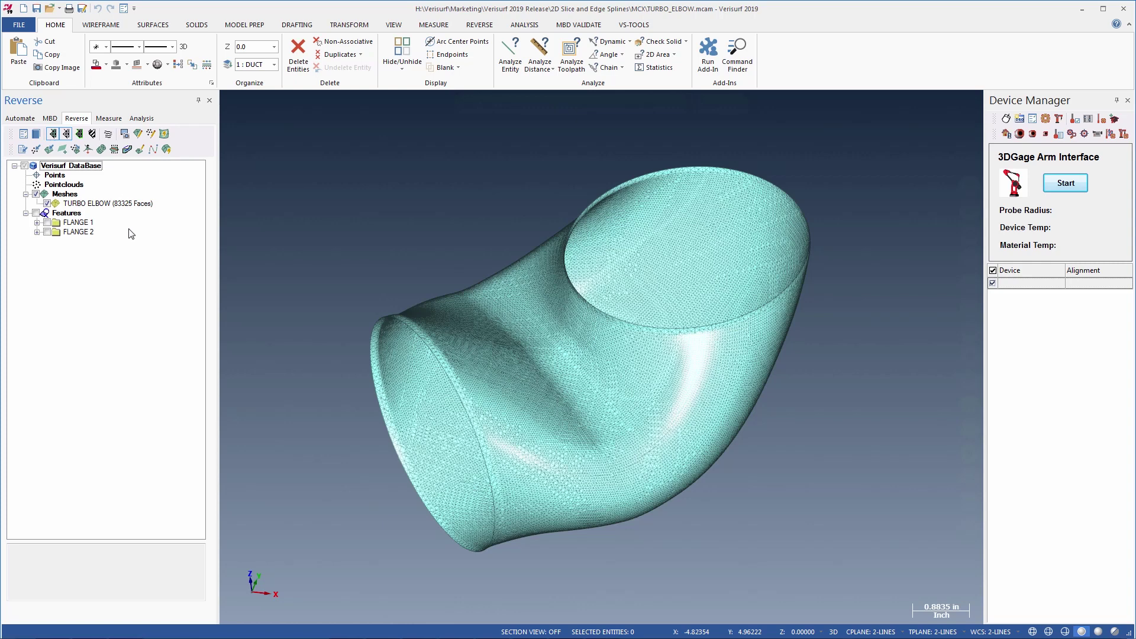
- Create edge splines around both open ends of the TURBO ELBOW mesh
right_click(112, 204)
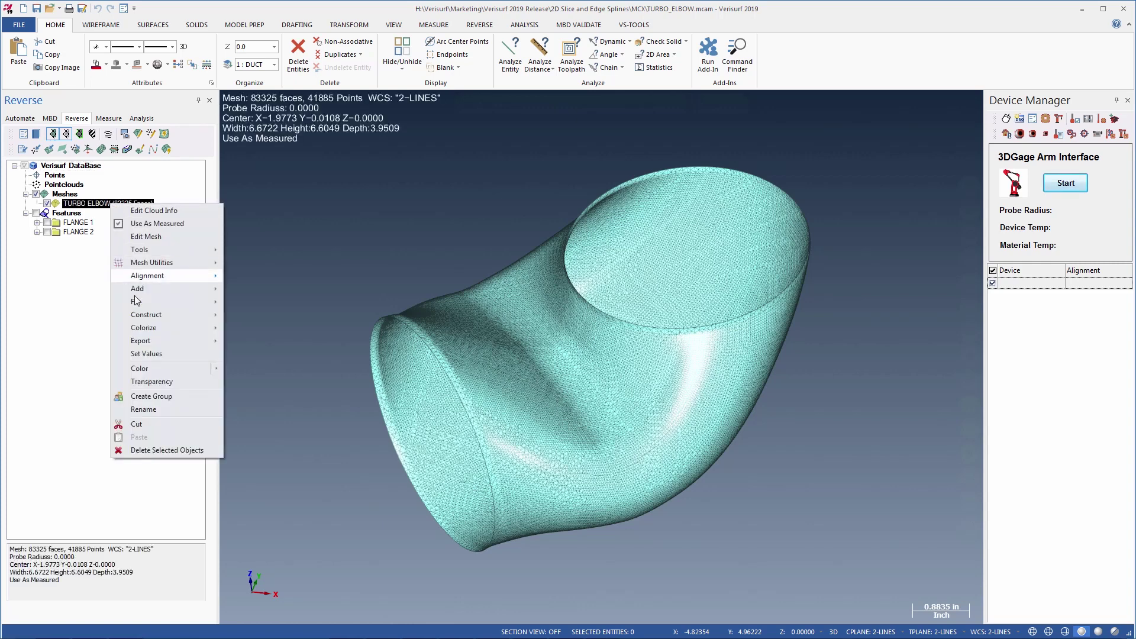
click(268, 395)
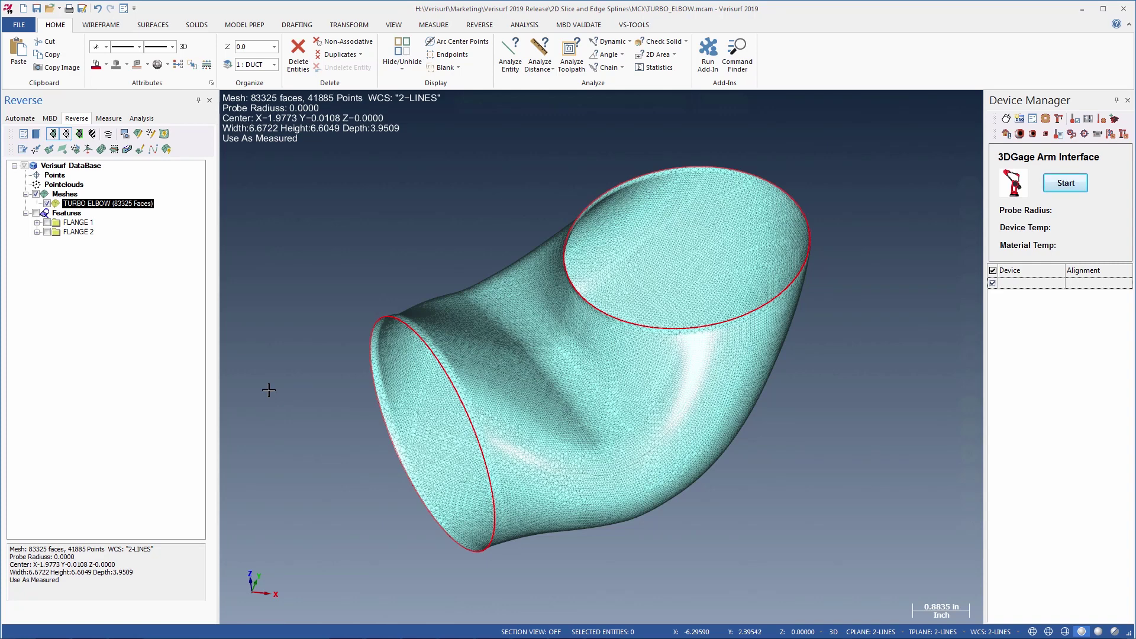
- Slice the mesh lengthwise through its centre in a standard view using 2D mode, saving the section as splines
click(113, 149)
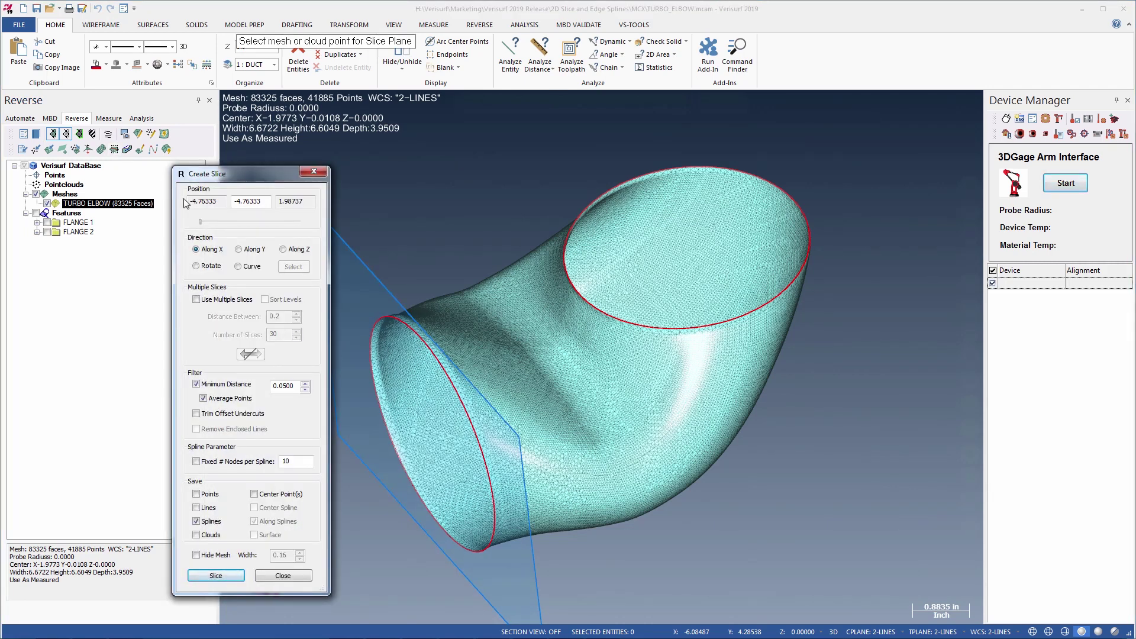
mouse_move(200, 222)
mouse_down()
mouse_move(244, 228)
mouse_move(198, 226)
mouse_up()
click(835, 632)
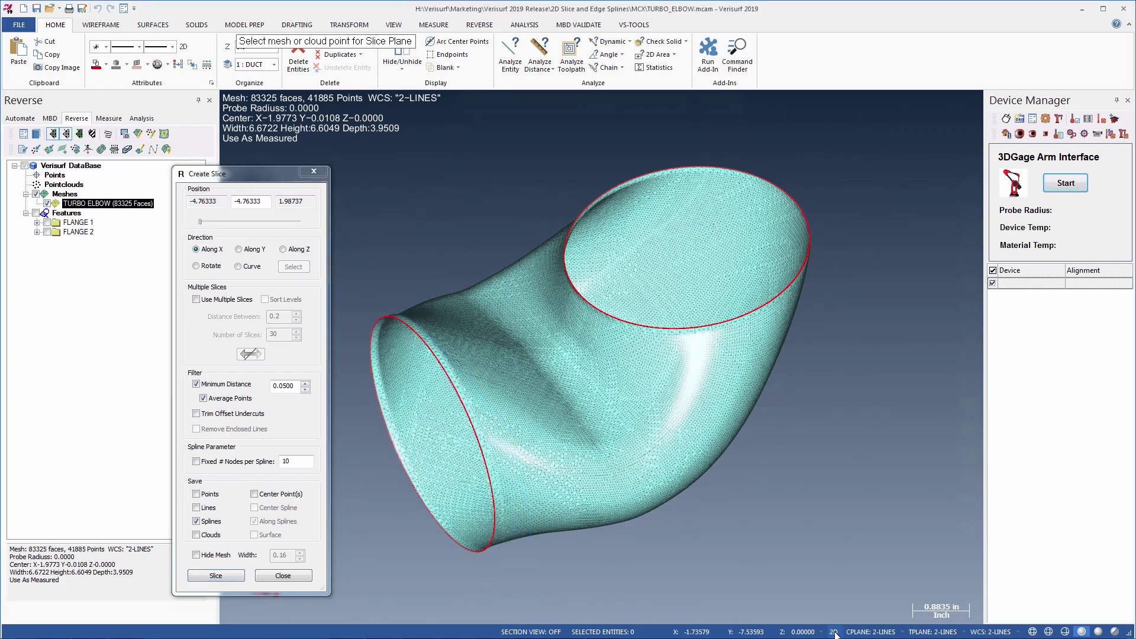
key(alt+1)
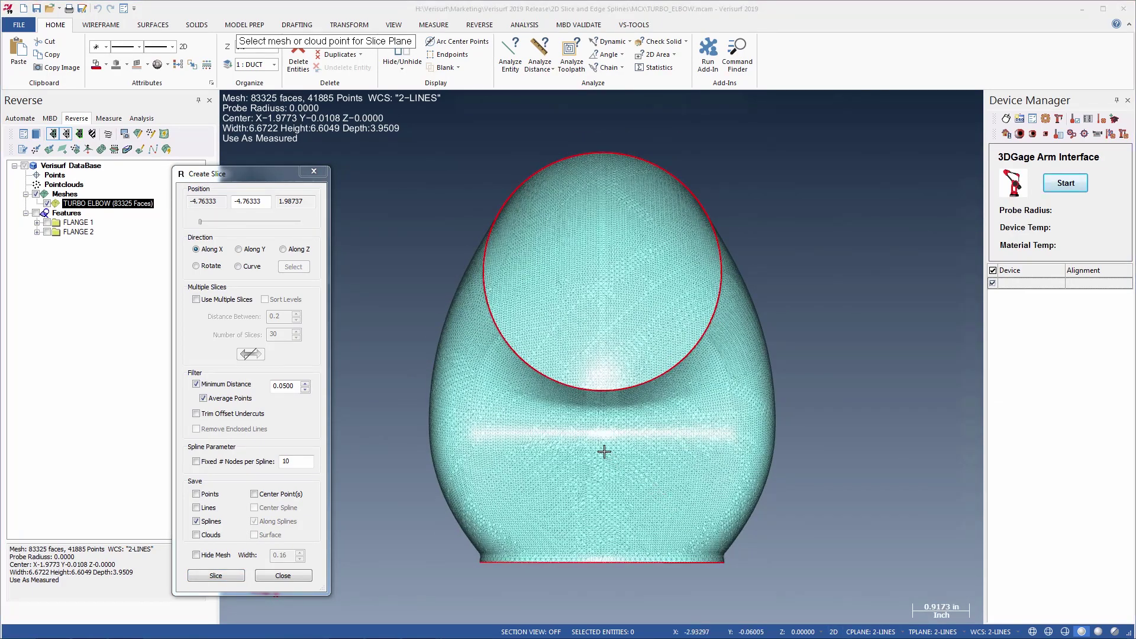
click(603, 453)
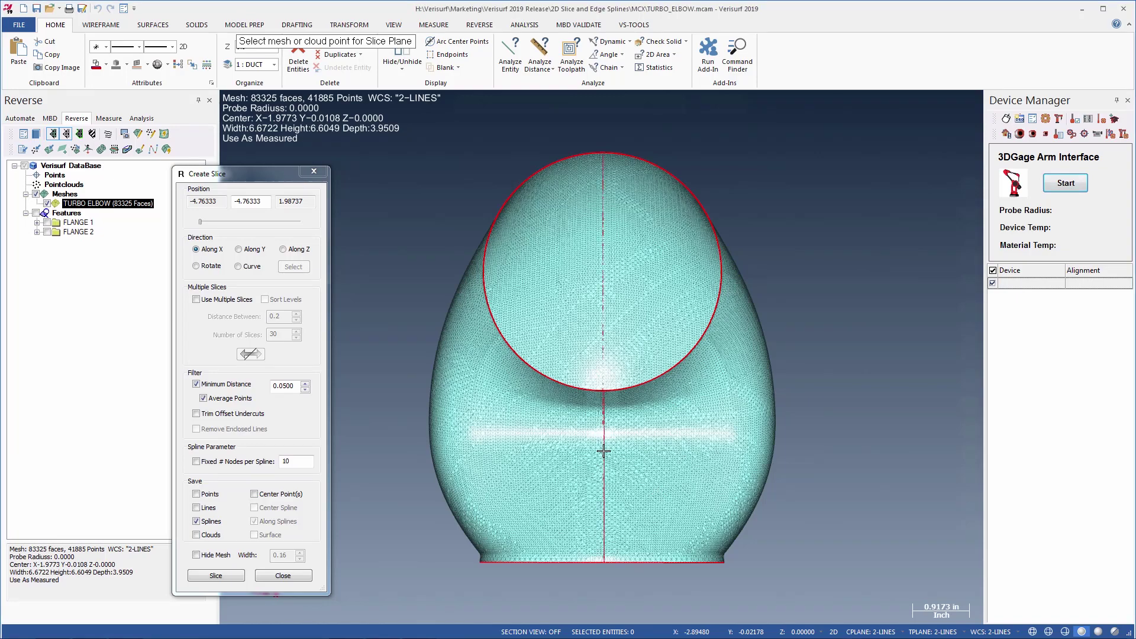
click(215, 575)
- Add a series of cross-section spline slices across the elbow, from its flange end through the bend towards the other opening
key(alt+3)
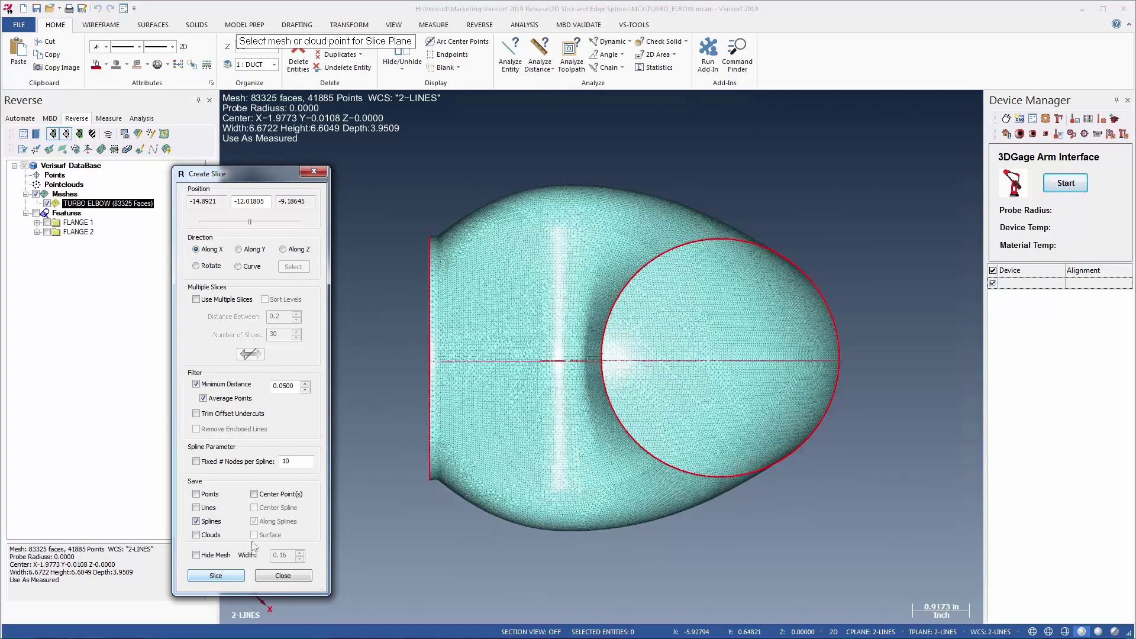
click(459, 362)
click(219, 575)
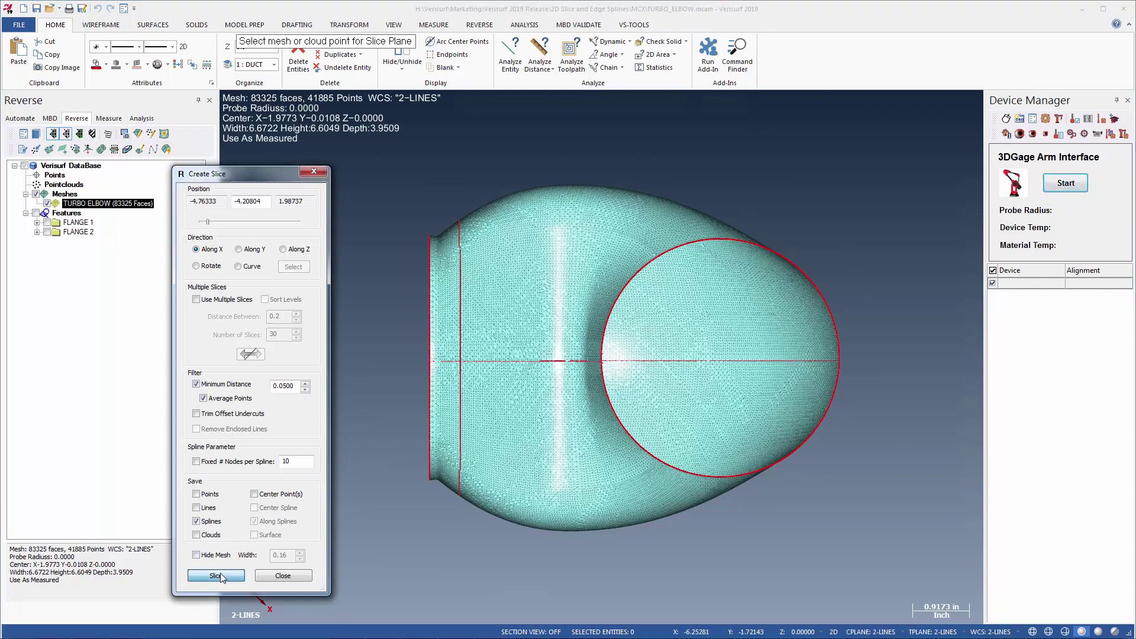
click(495, 364)
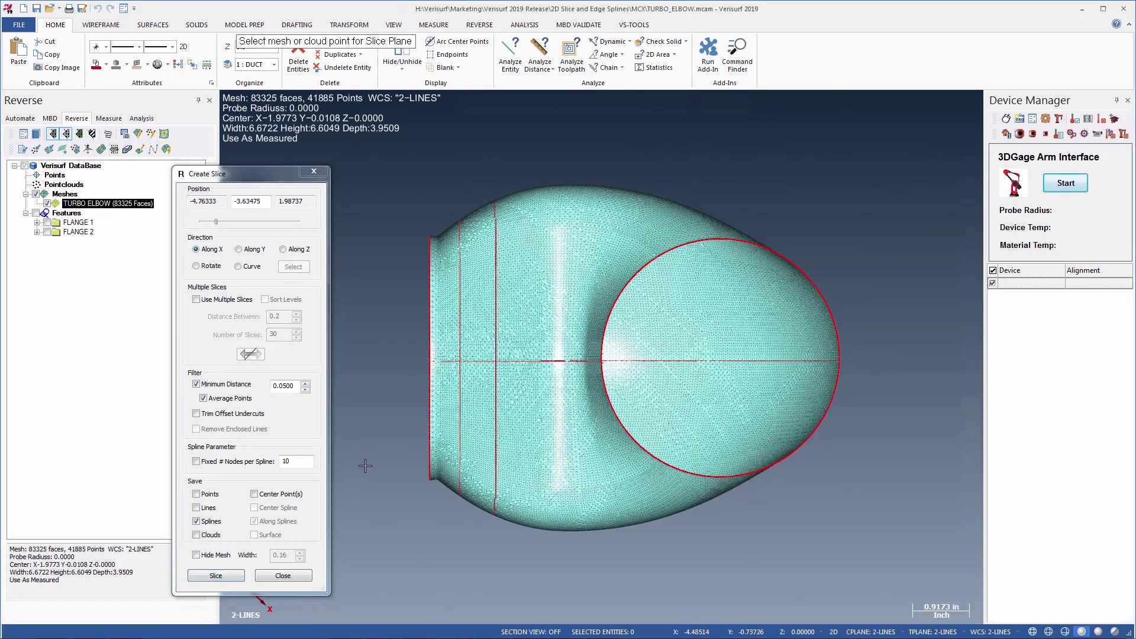
click(217, 576)
middle_drag(532, 378, 588, 385)
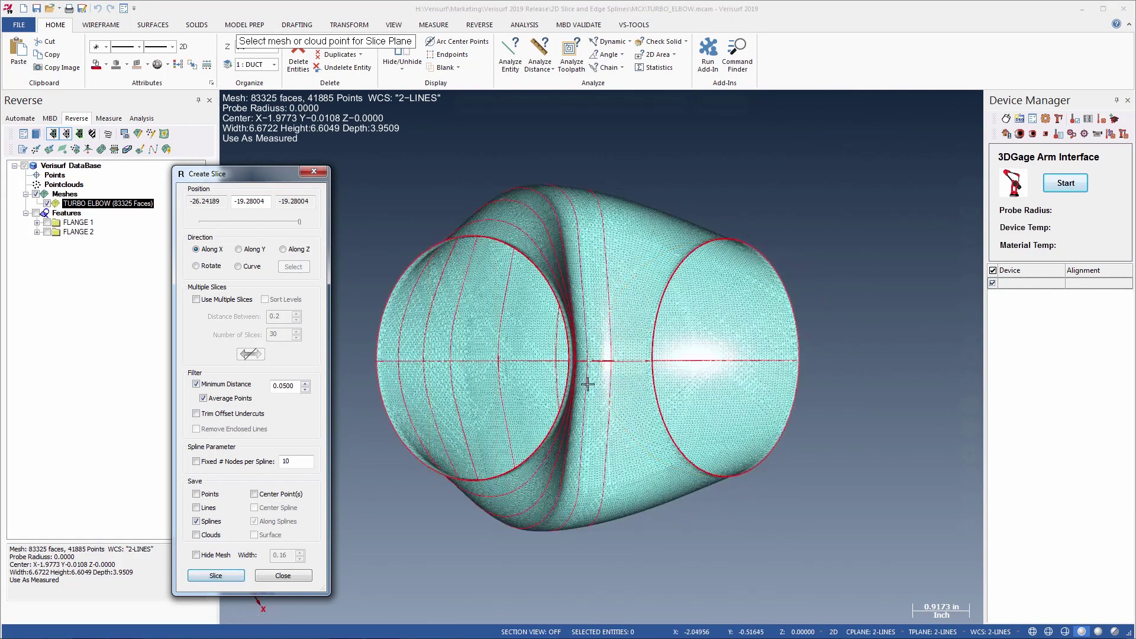
click(632, 361)
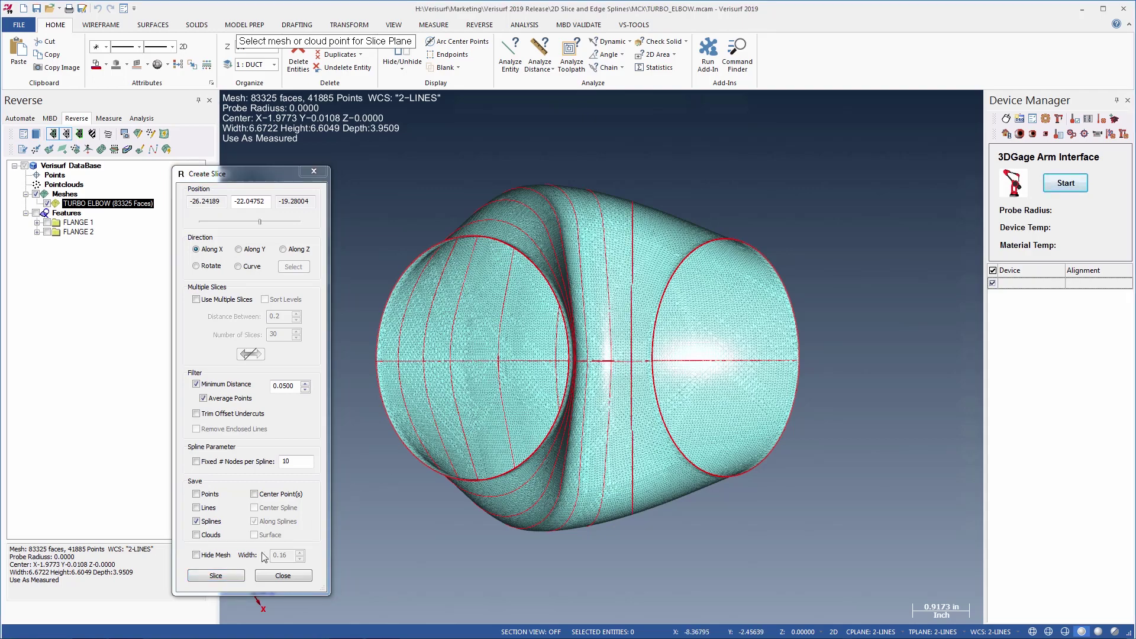
click(216, 576)
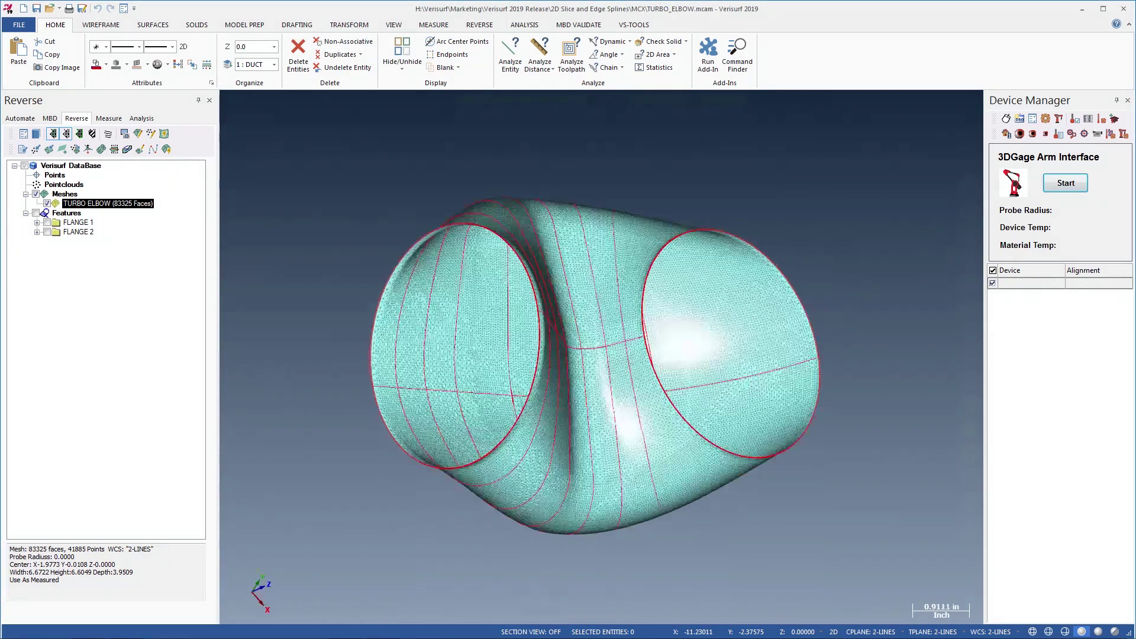
- Sketch lengthwise splines on the mesh along the elbow's sides, picking points from one open edge towards the other
middle_drag(509, 391, 538, 401)
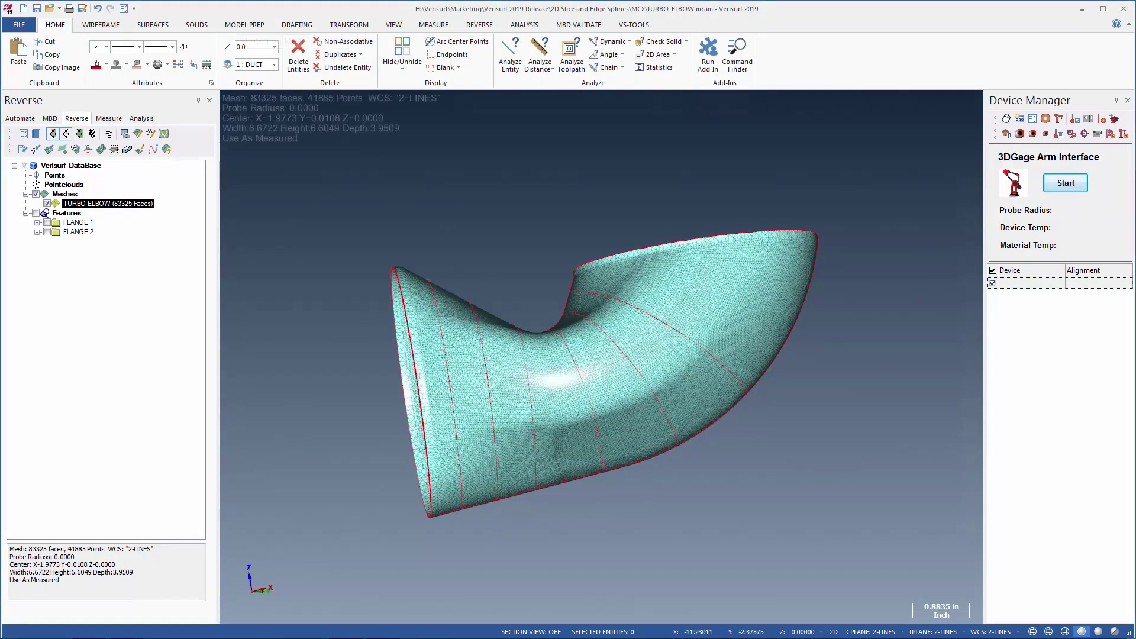
click(539, 401)
click(647, 376)
middle_drag(647, 375, 479, 369)
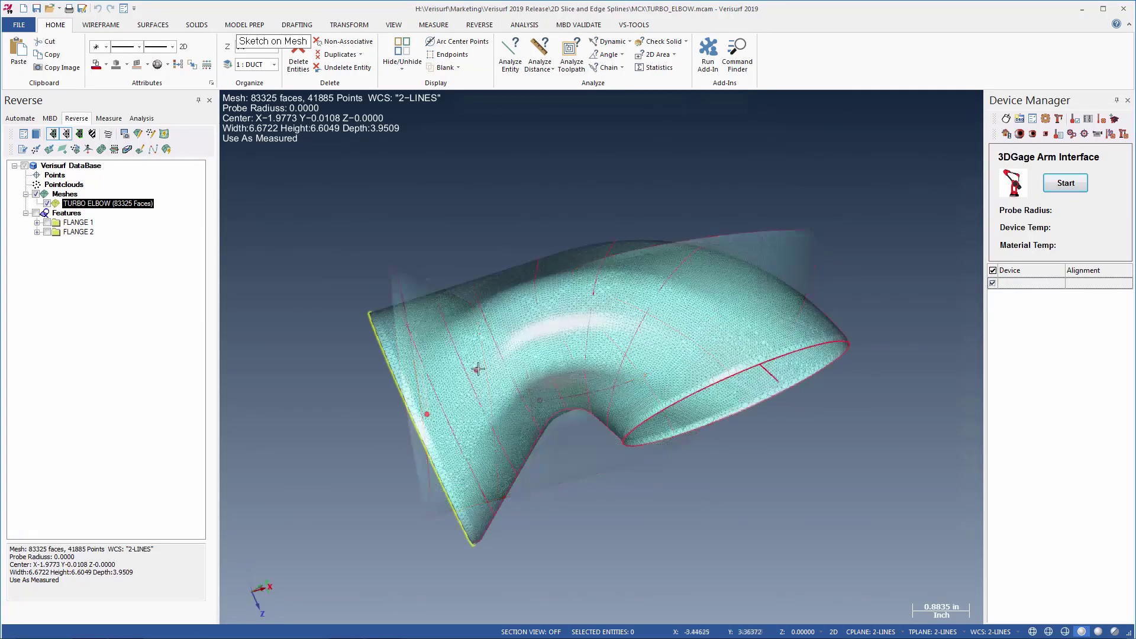
click(478, 369)
click(563, 331)
click(641, 317)
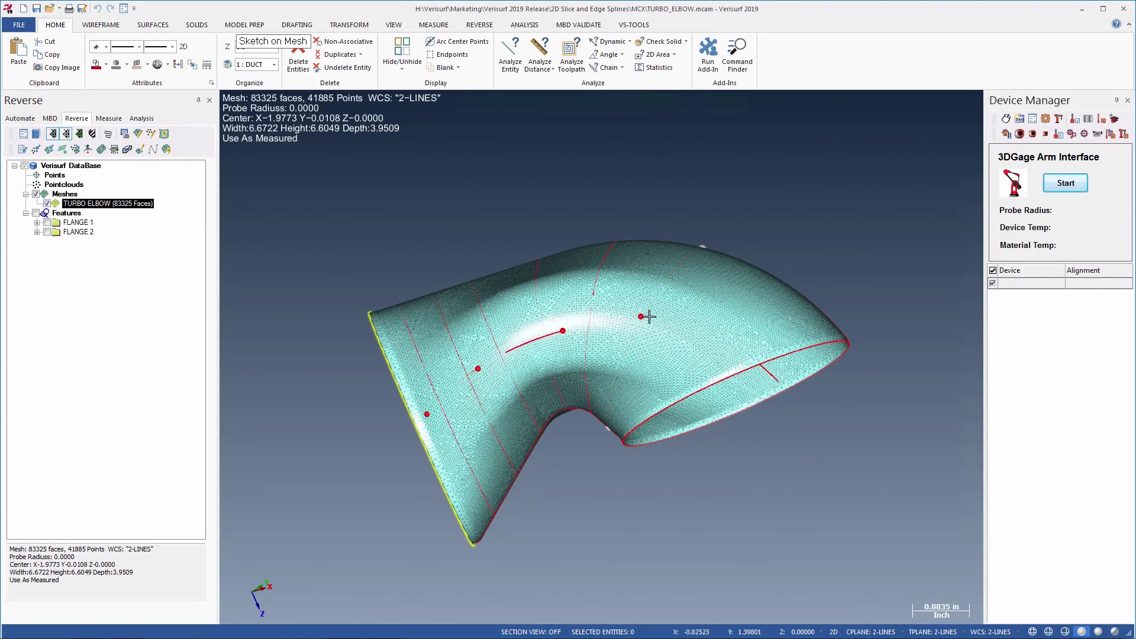
middle_drag(675, 320, 592, 332)
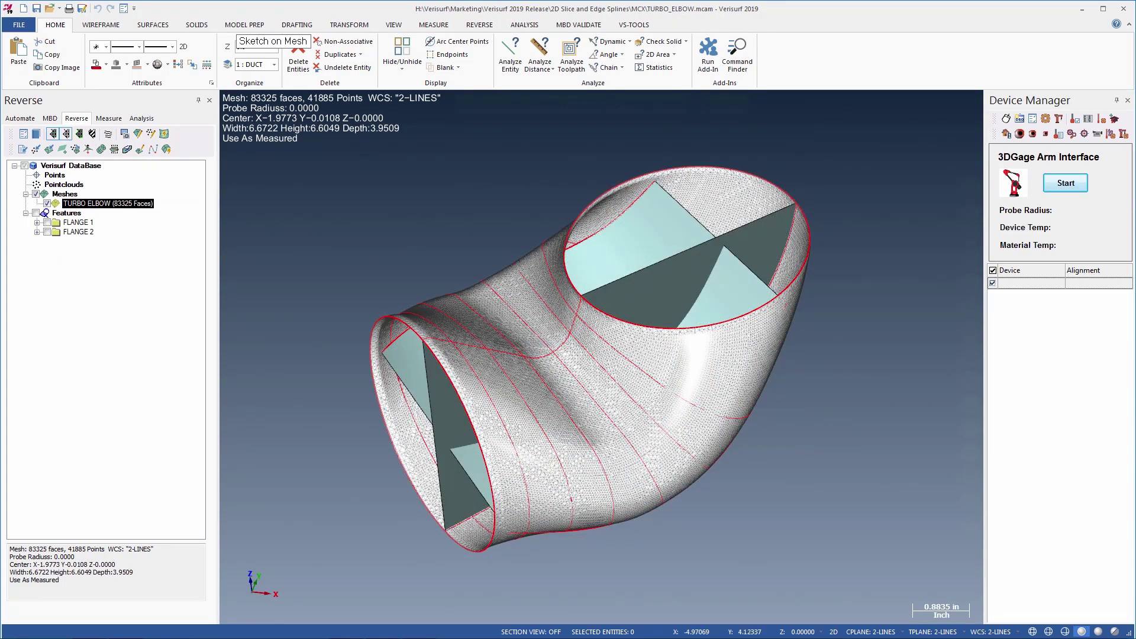
- Hide the TURBO ELBOW mesh and create a Net surface from all the splines with the Across method
click(123, 269)
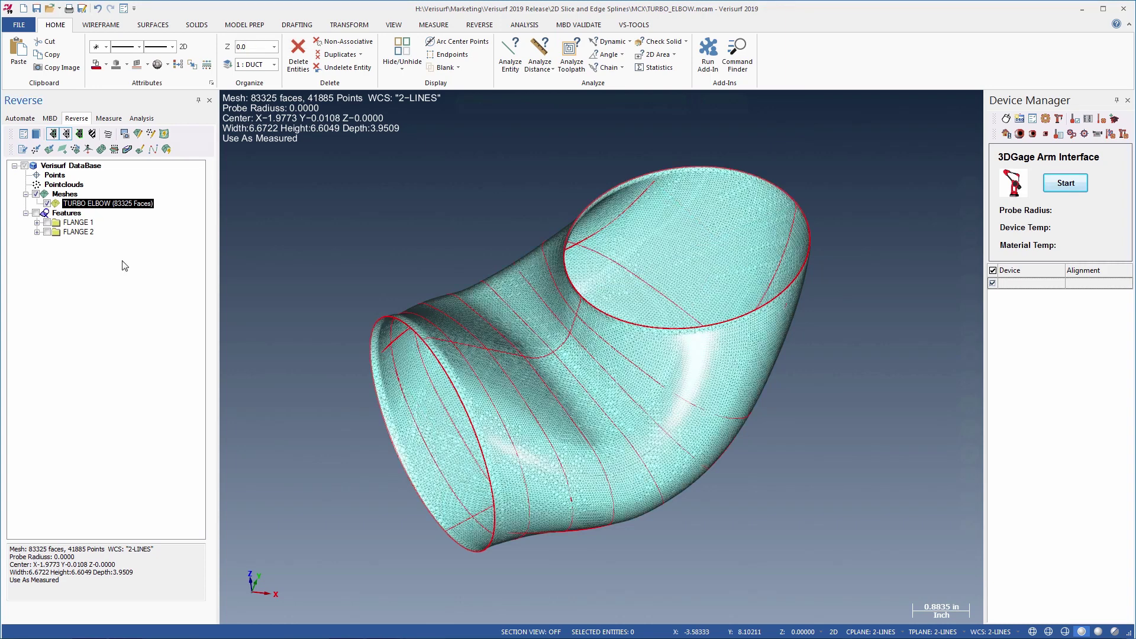
click(48, 205)
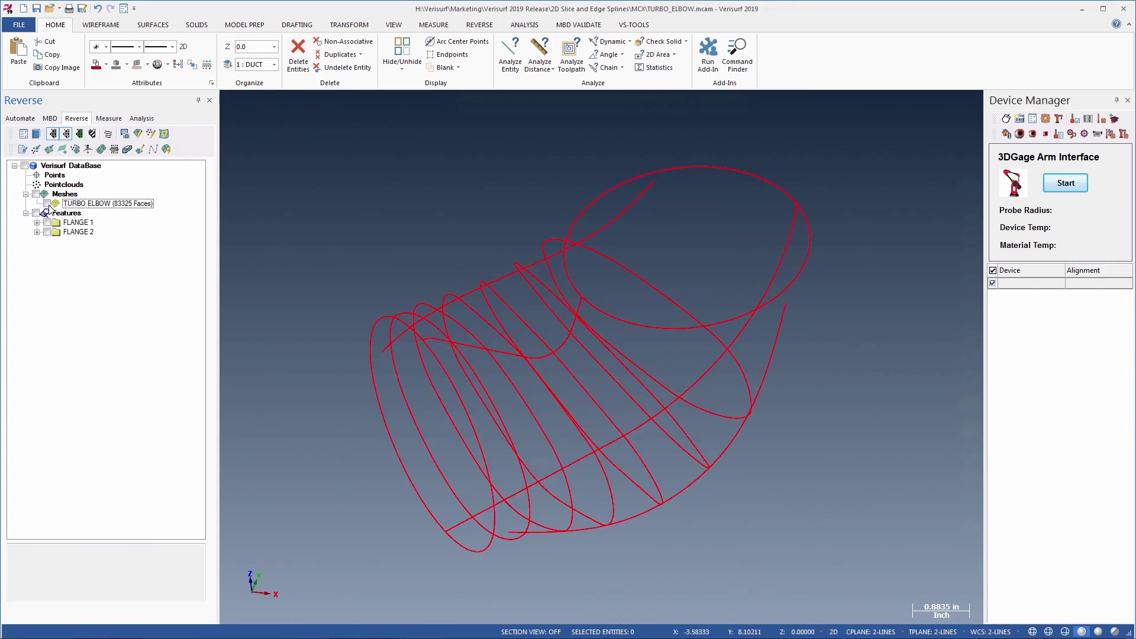
click(153, 25)
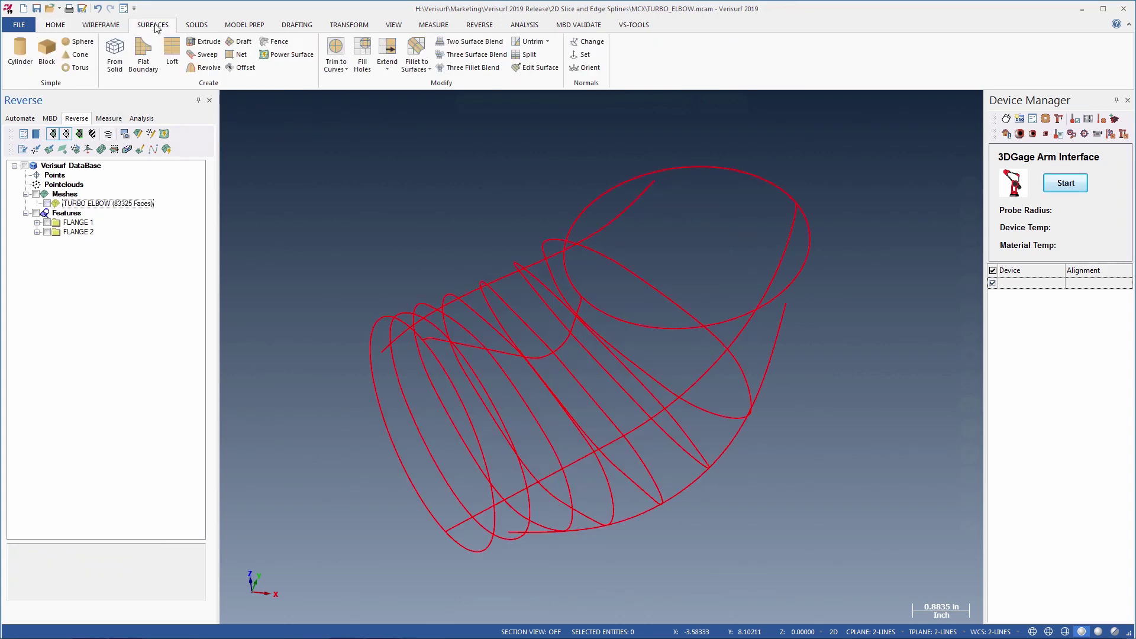
click(236, 54)
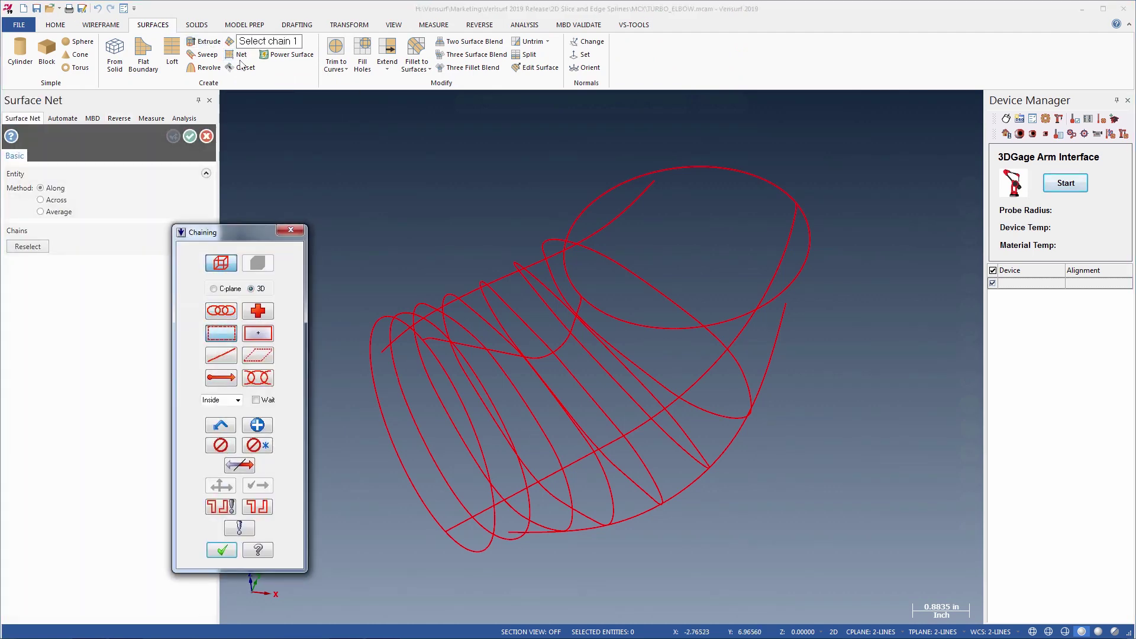
click(544, 479)
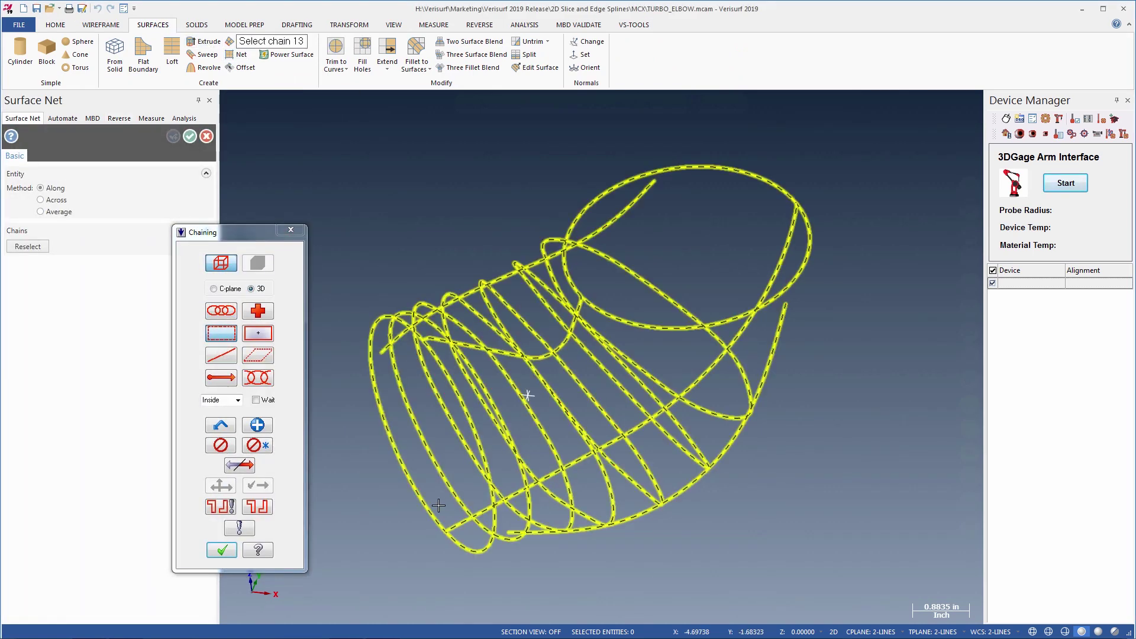
click(219, 549)
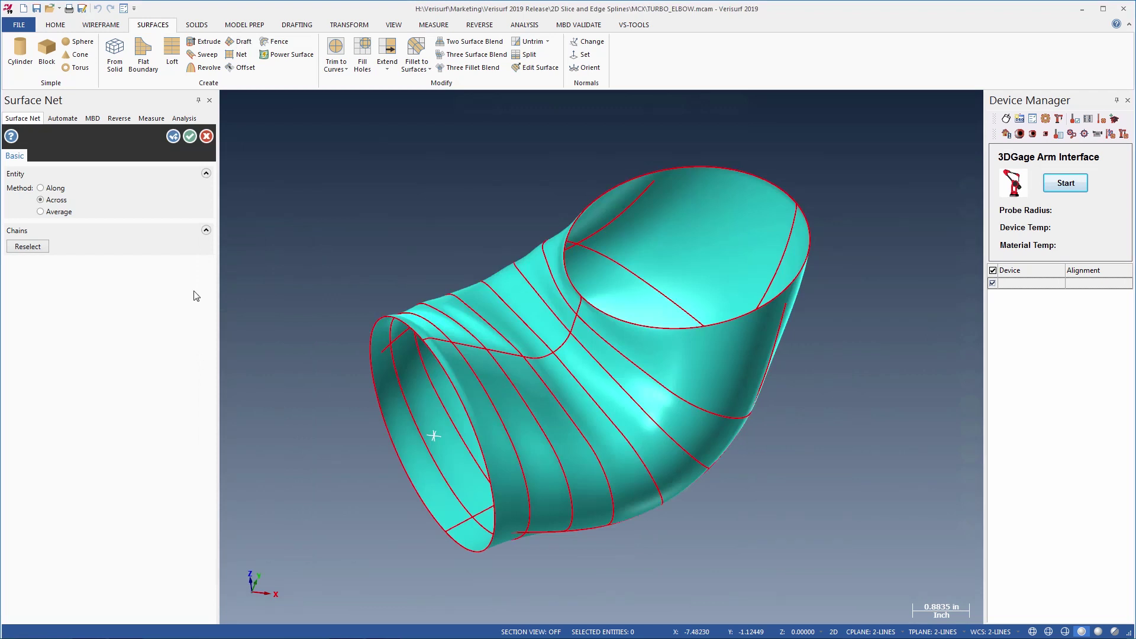
click(190, 137)
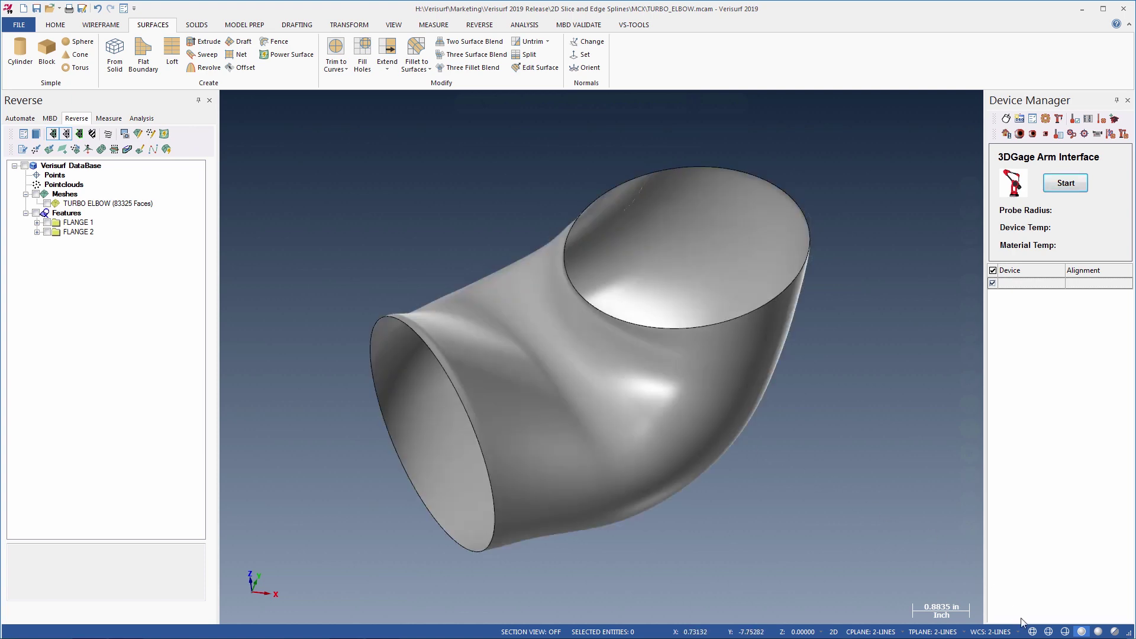
- Inspect the net surface in wireframe display and return to shaded display
click(1033, 632)
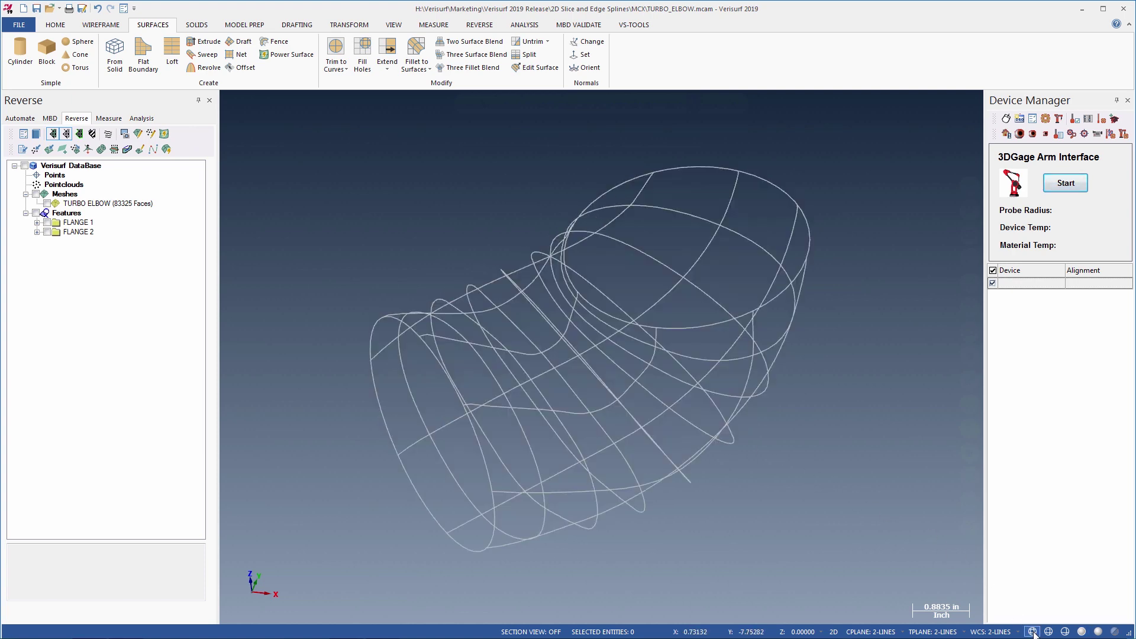
click(1082, 632)
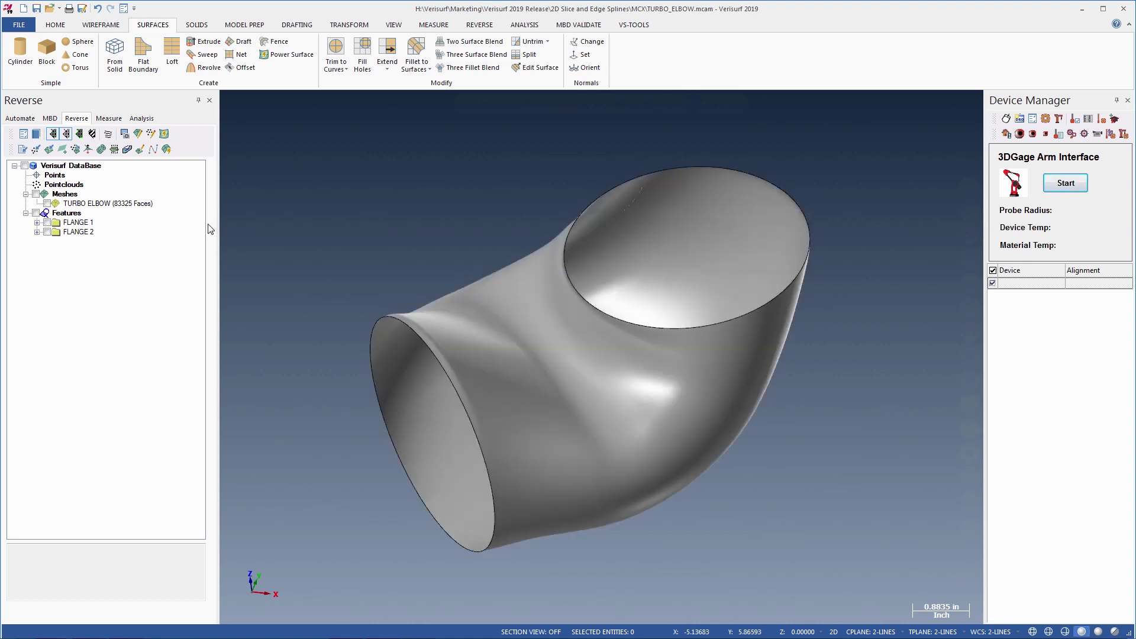
- Run a deviation analysis of the TURBO ELBOW mesh against the surface, inspecting its colour scale before hiding the analysis
click(140, 118)
click(100, 136)
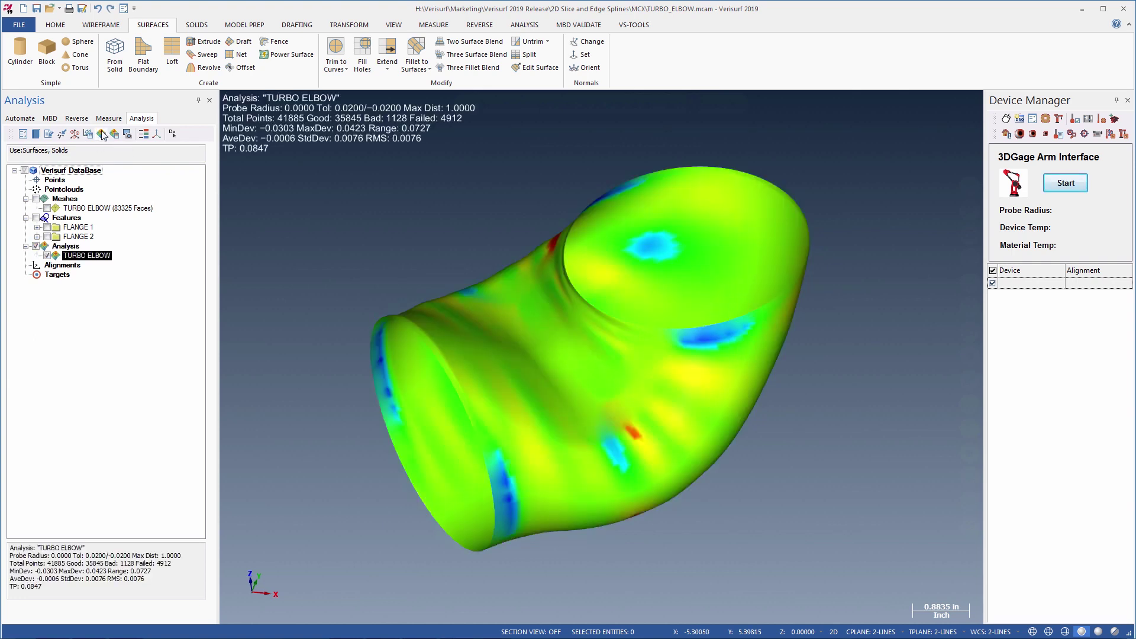
click(143, 135)
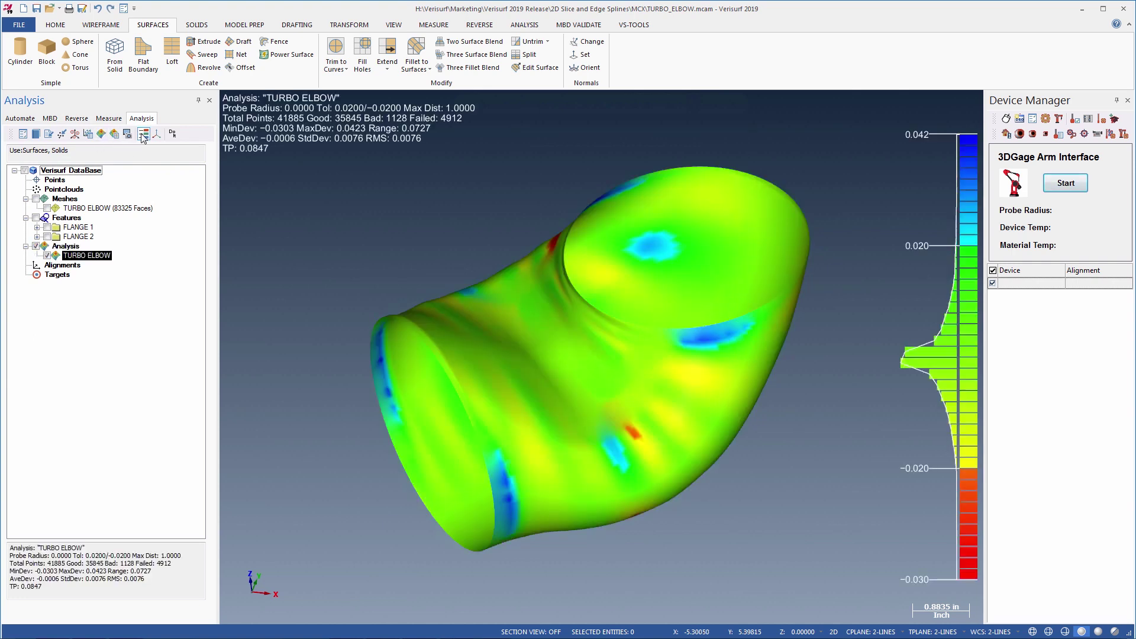
click(143, 136)
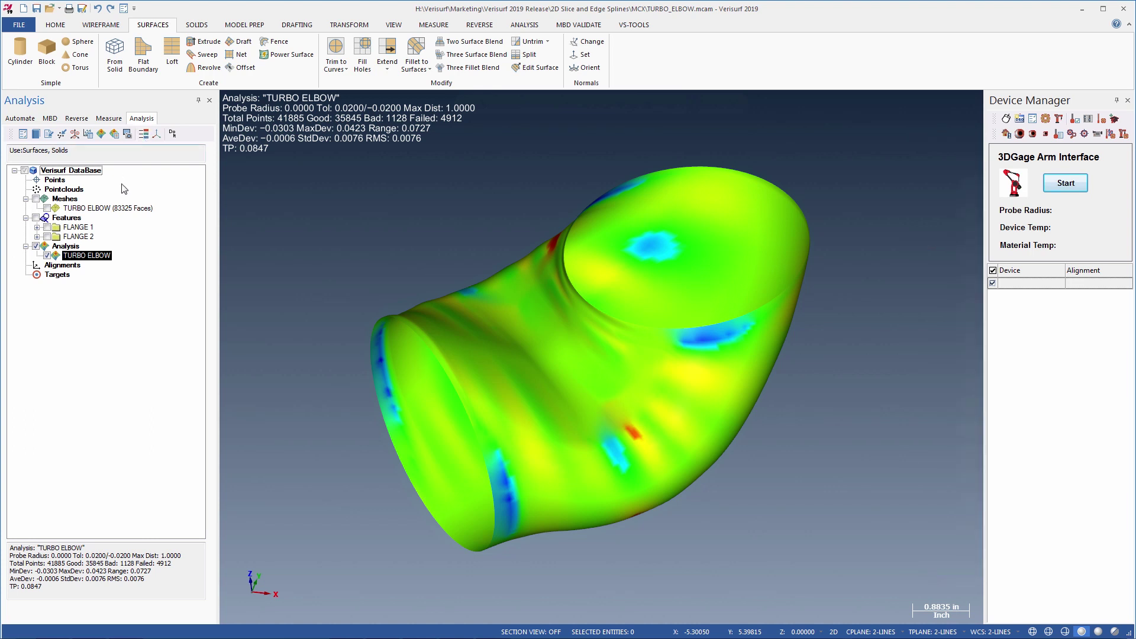
click(89, 222)
click(47, 256)
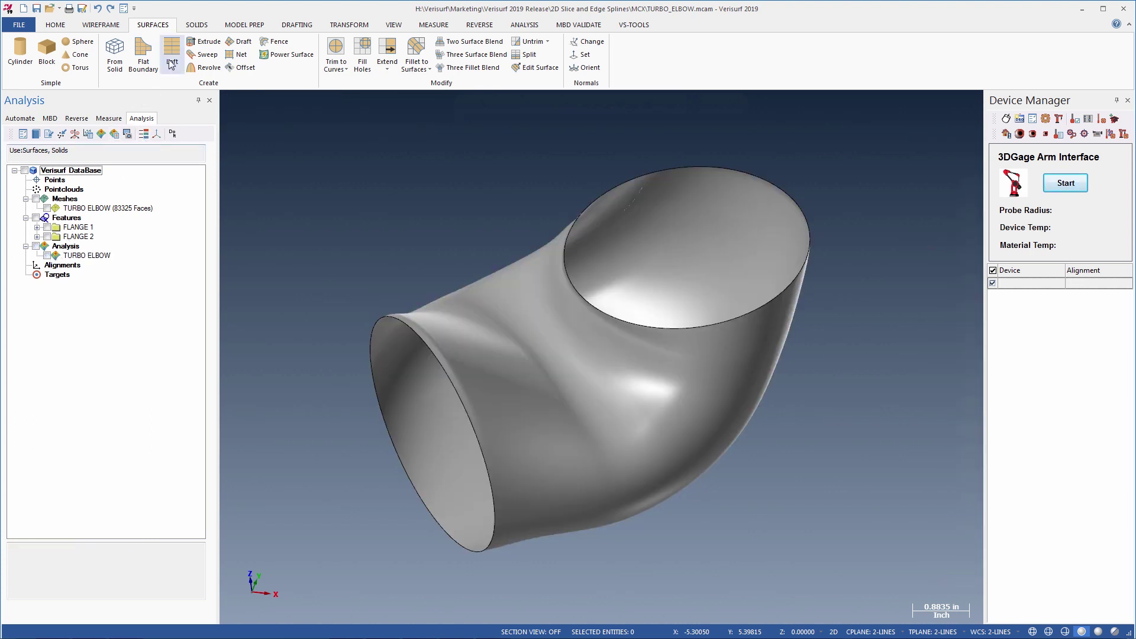
- Convert the elbow surface into a solid with a 0.005 edge tolerance, blanking the original surface
click(197, 25)
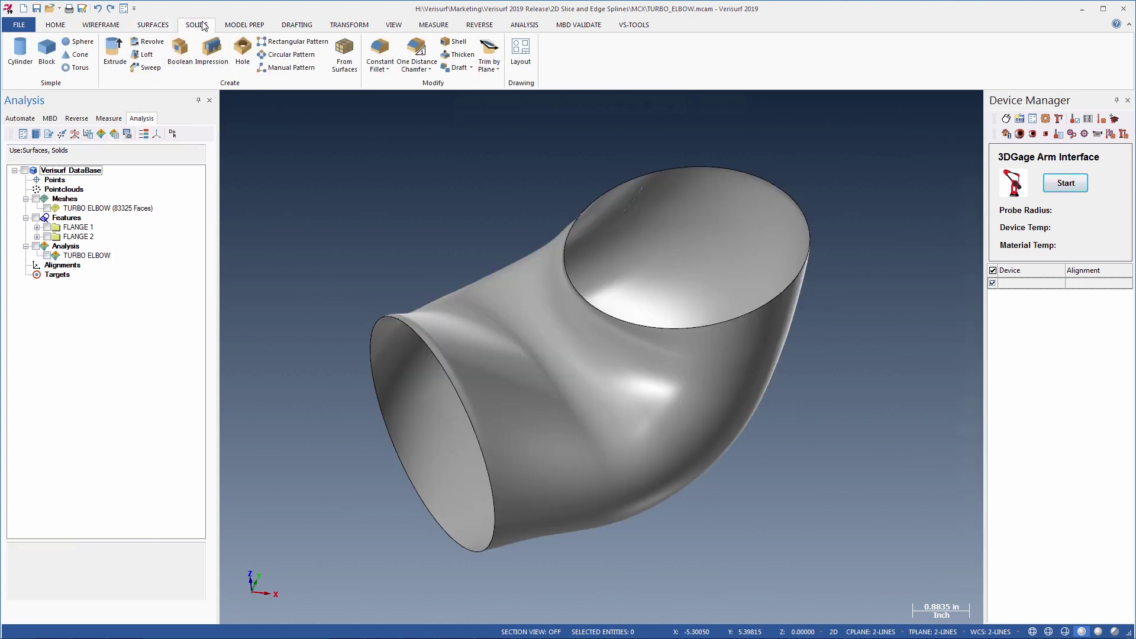
click(345, 56)
click(512, 286)
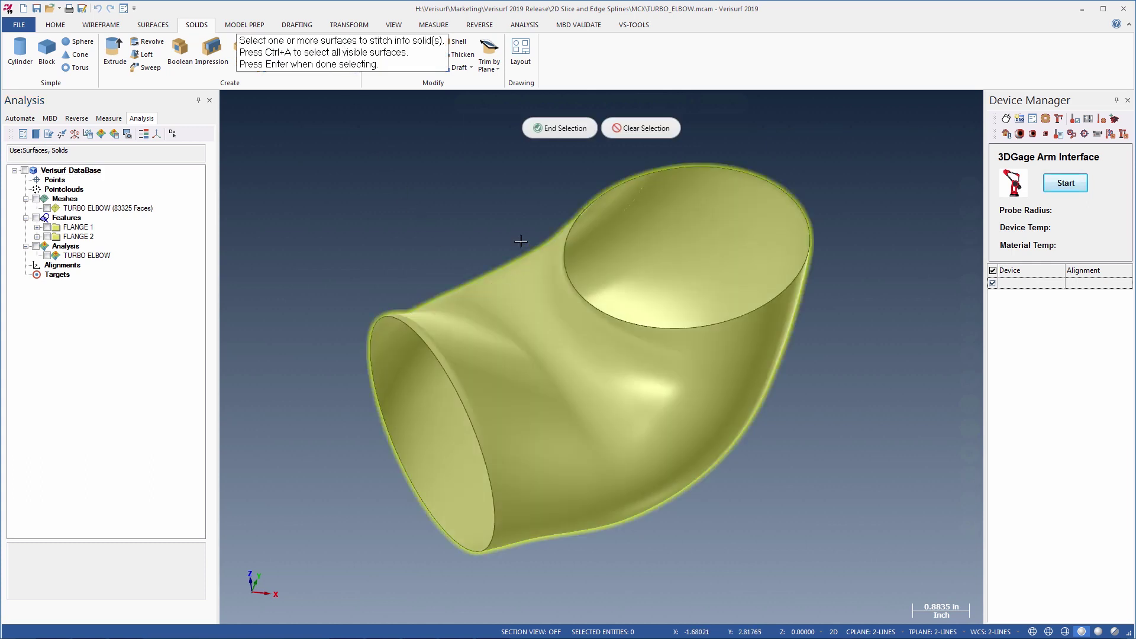
click(541, 129)
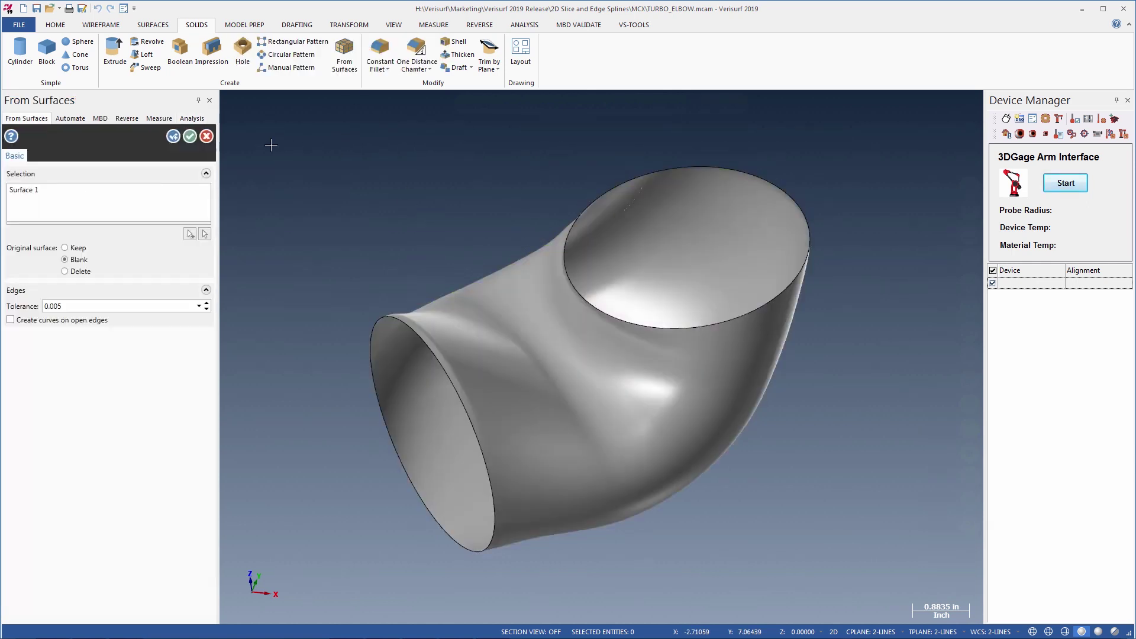
click(193, 141)
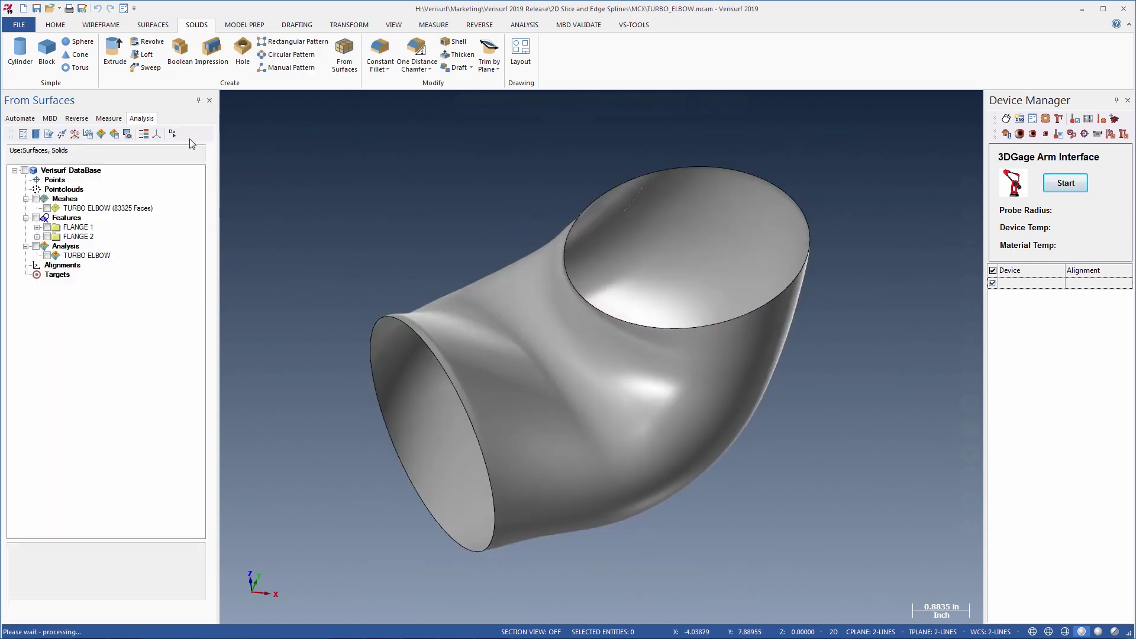
- Thicken the elbow sheet solid by 0.1 in Direction 2
click(457, 55)
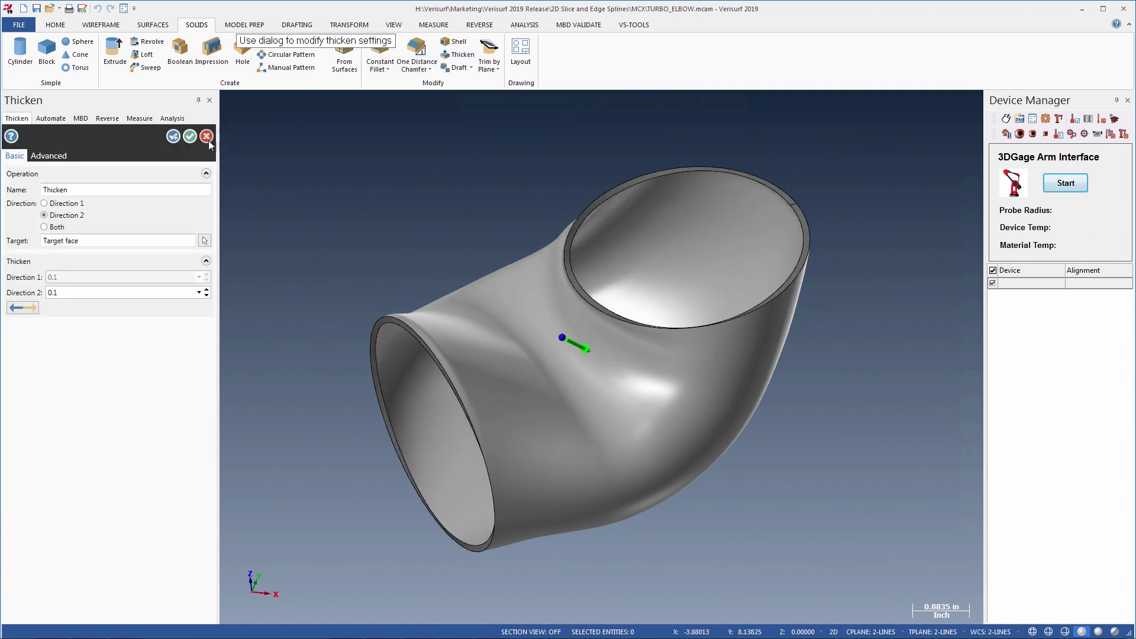
click(191, 140)
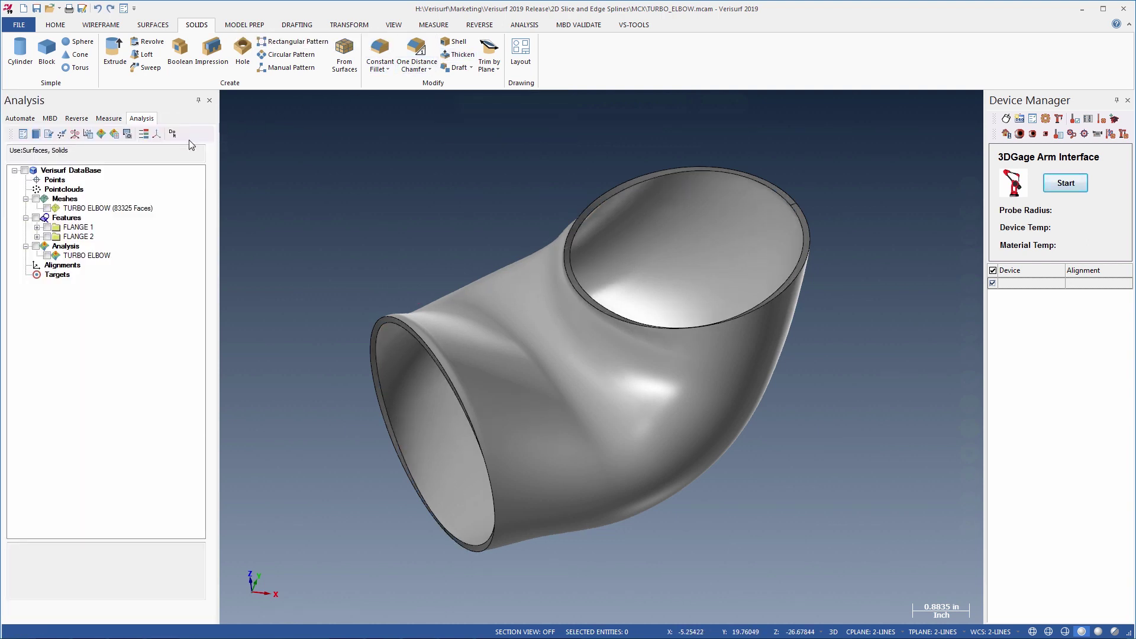
- Export all FLANGE 1 and FLANGE 2 features to CAD geometry
click(80, 119)
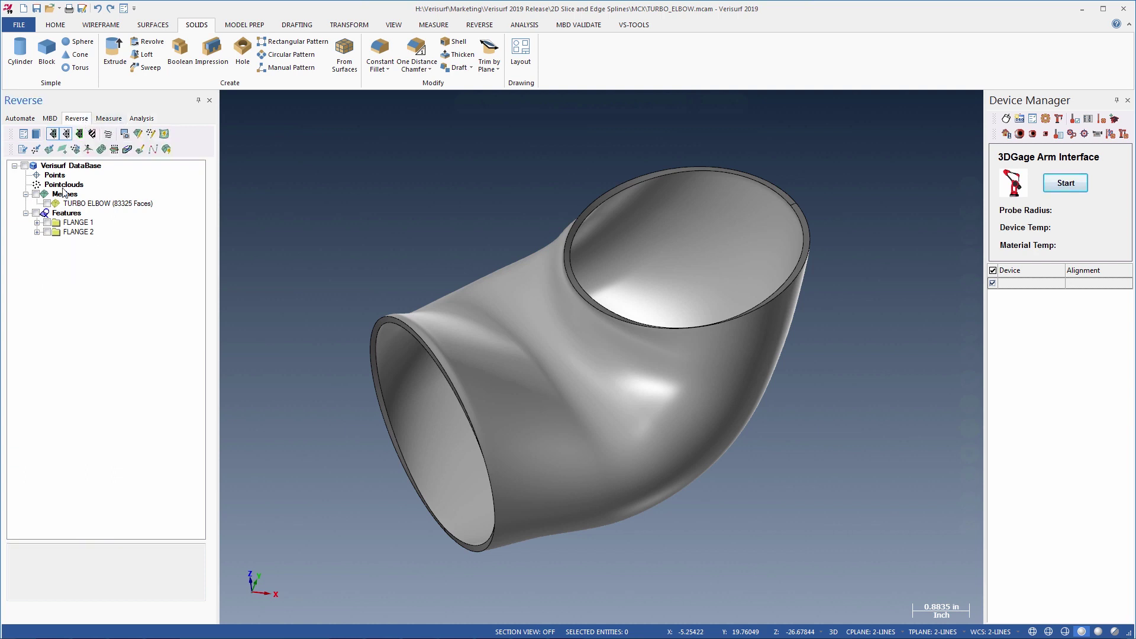
right_click(63, 214)
mouse_move(95, 300)
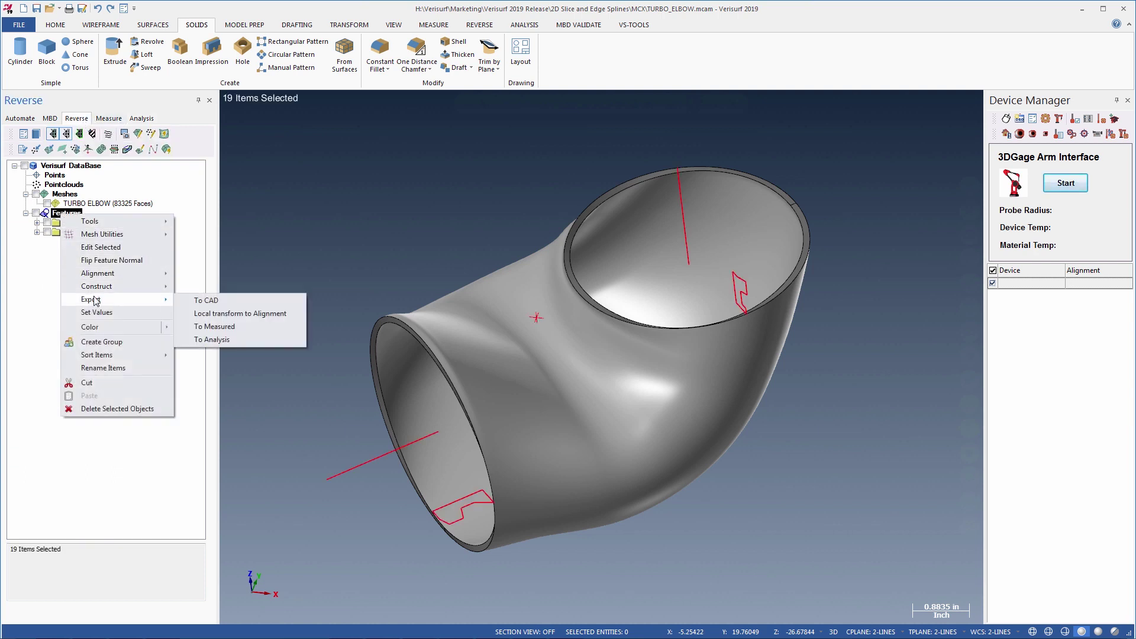
click(205, 304)
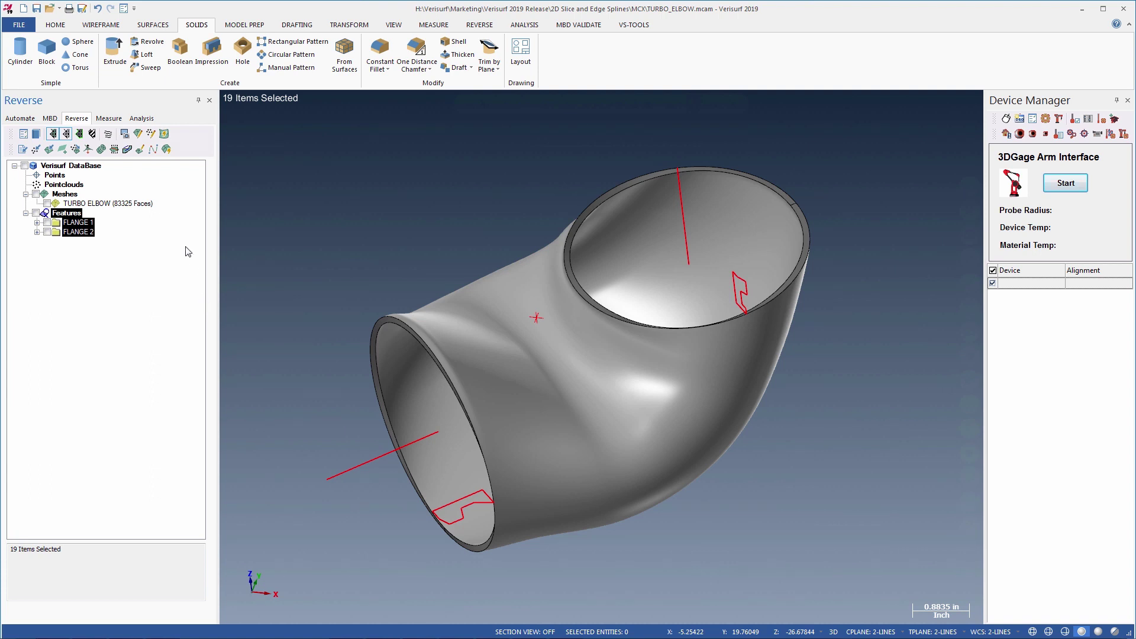
- Revolve the two flange profiles from 0 to 360 degrees about their opening axes as new solid bodies
click(146, 41)
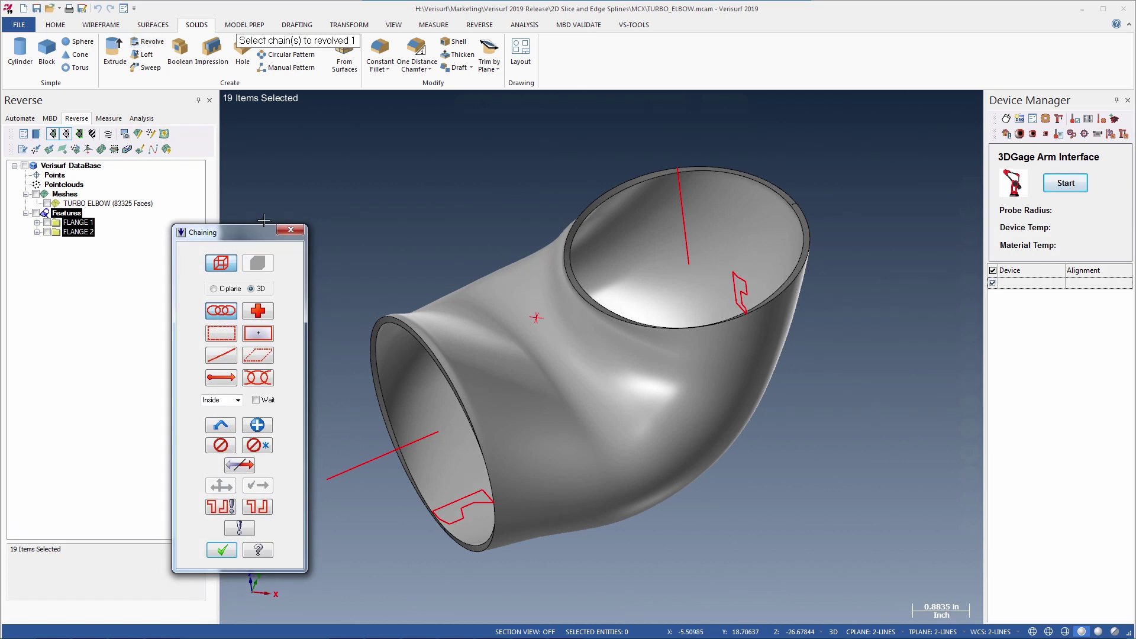
click(456, 495)
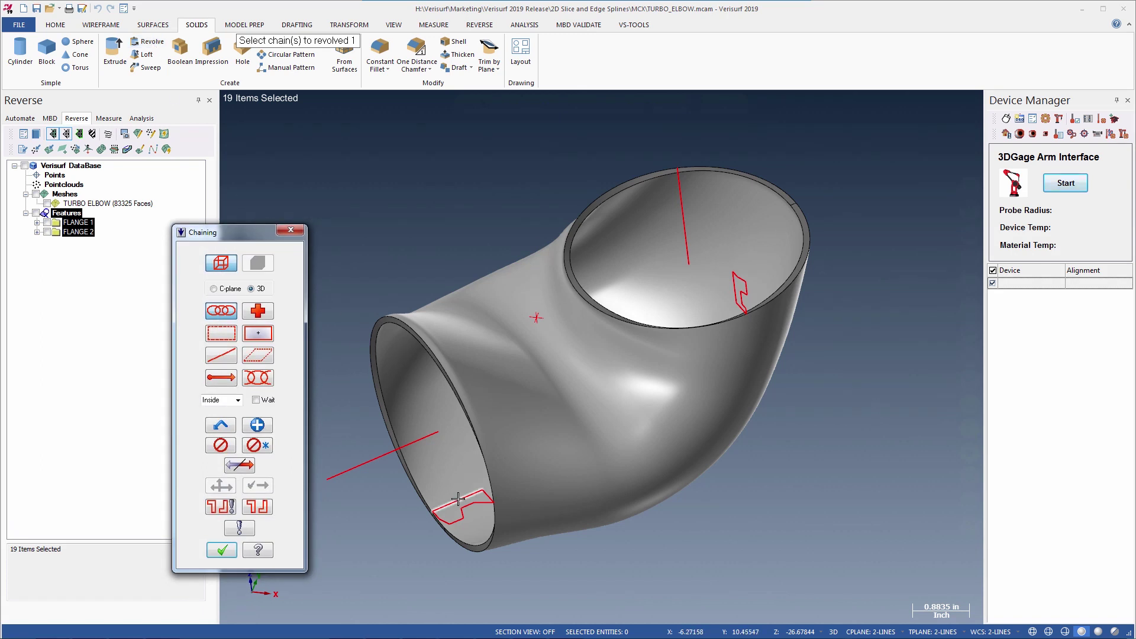
click(237, 550)
click(339, 477)
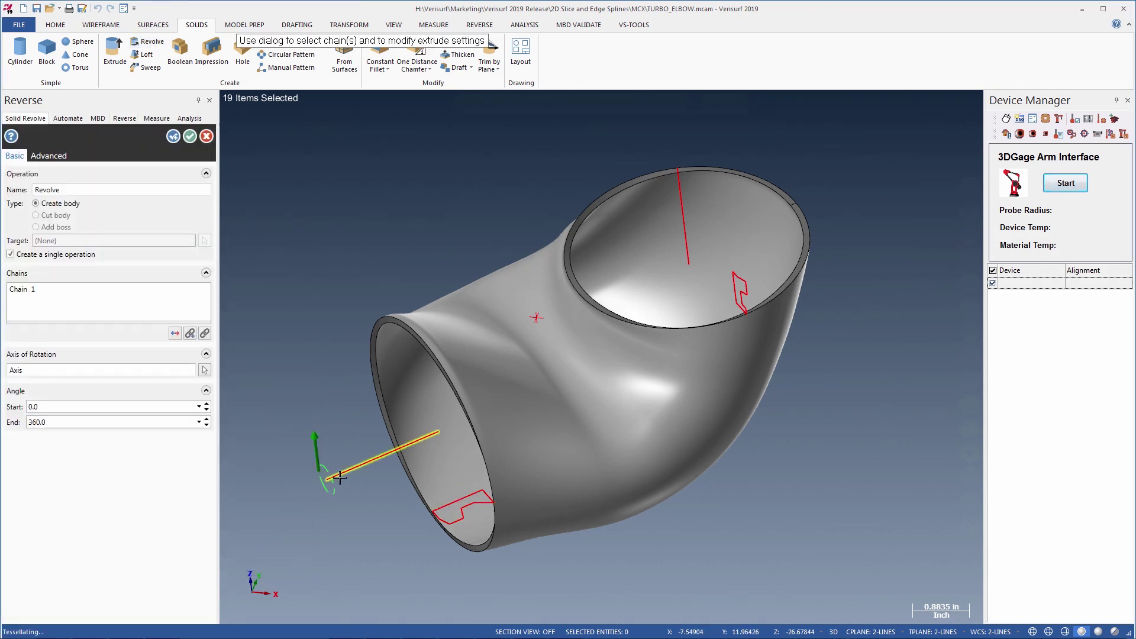
click(686, 249)
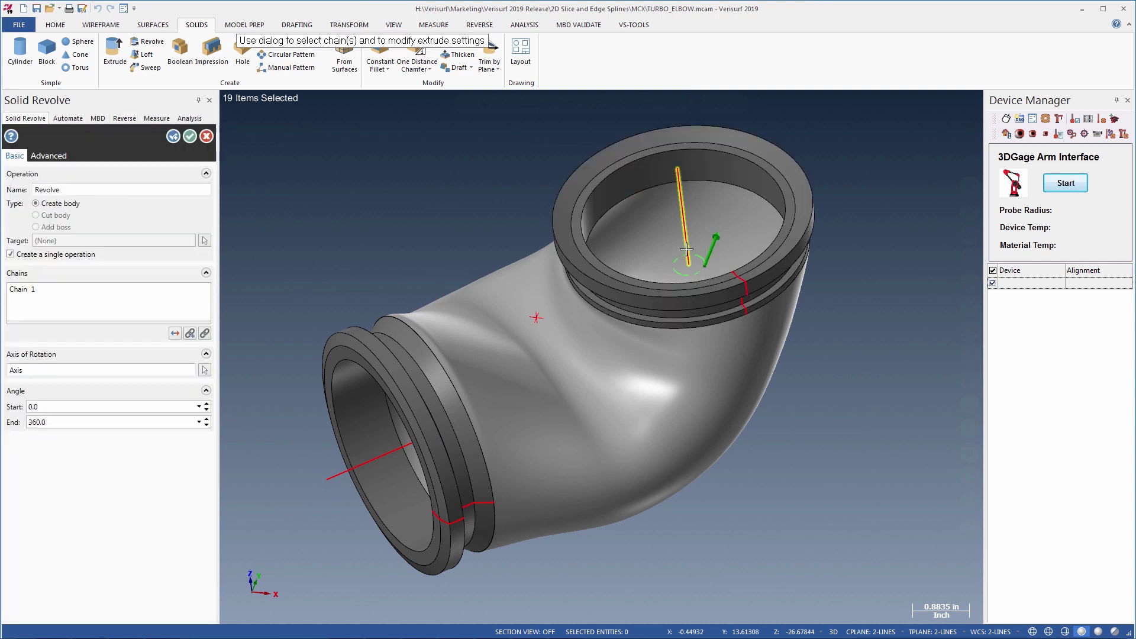
key(Return)
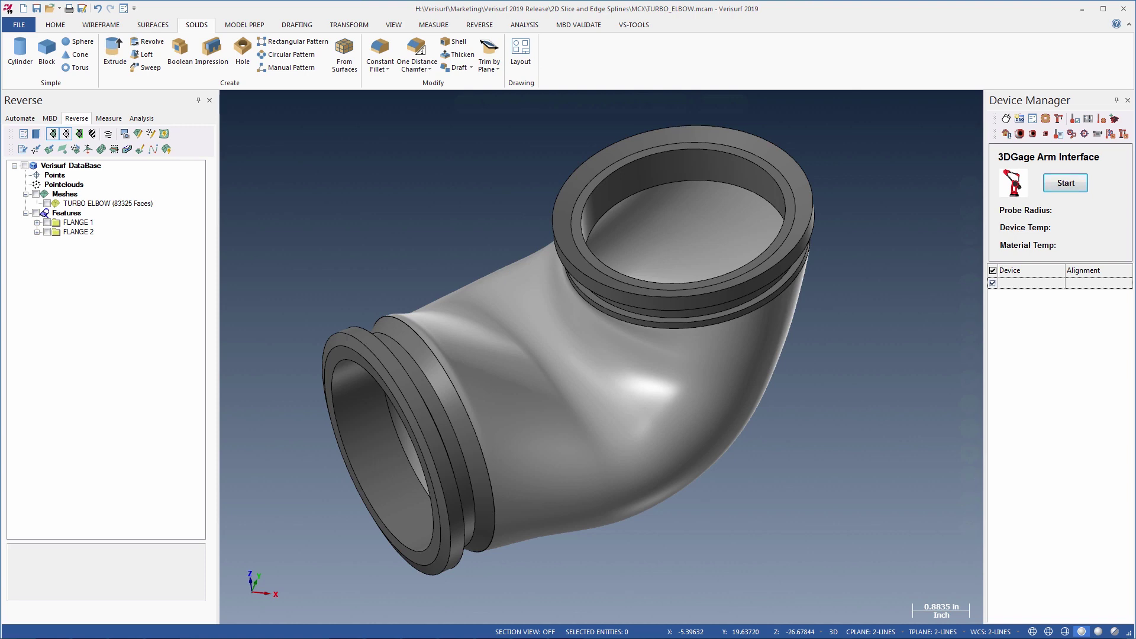
- Show the TURBO ELBOW mesh and export its open boundaries to edge splines
click(47, 203)
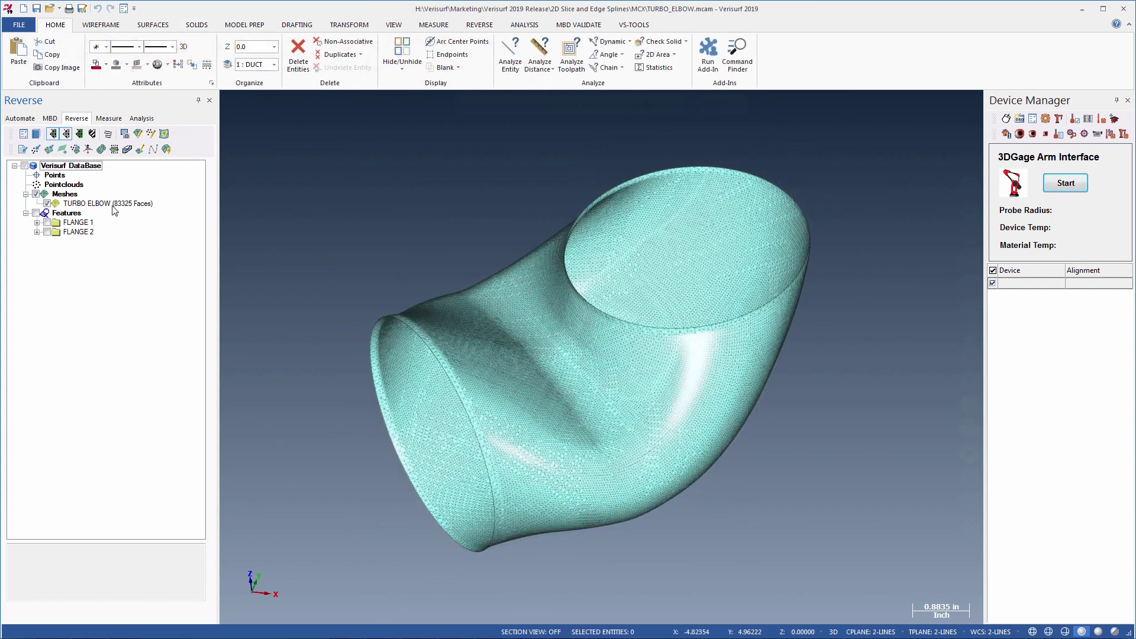
right_click(112, 205)
mouse_move(166, 341)
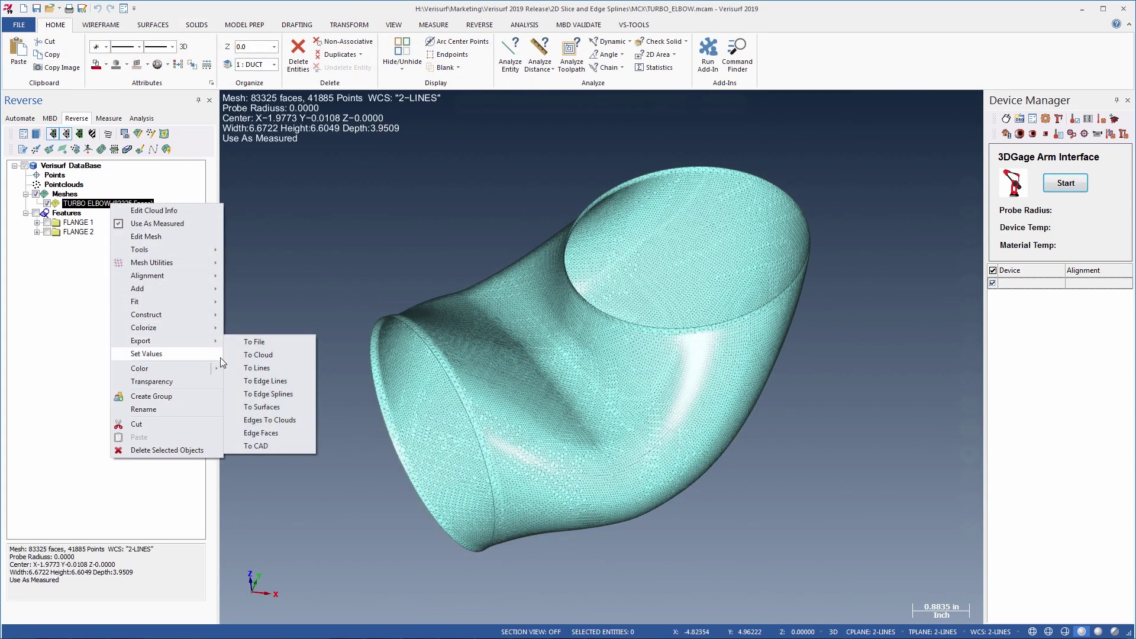
click(269, 396)
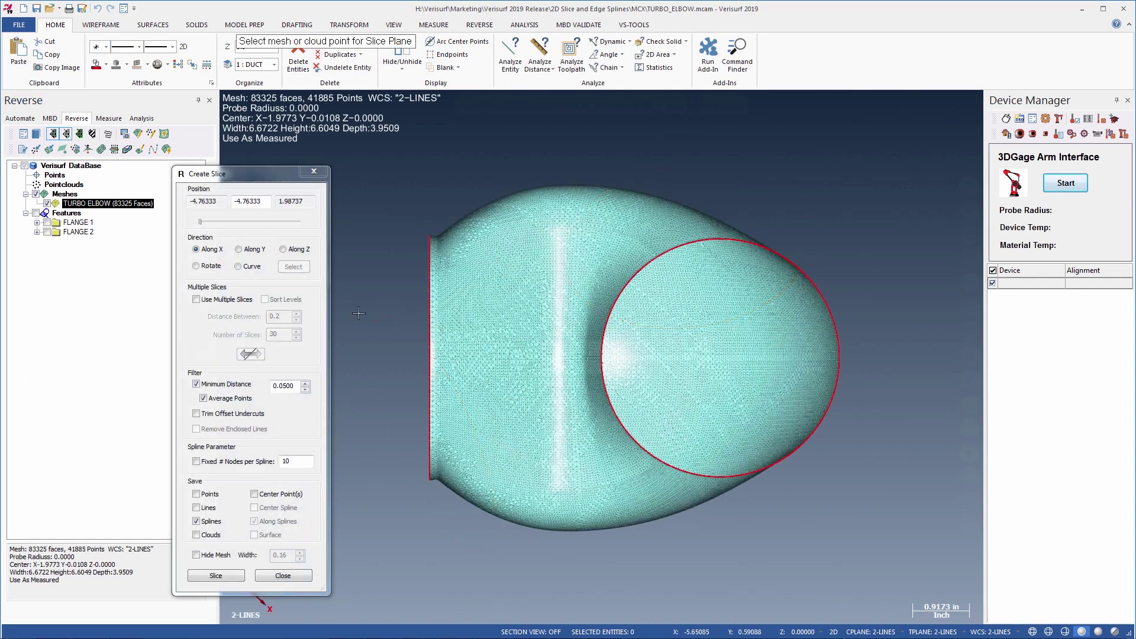
- Slice the elbow mesh along Y near its centreline at about -0.049, saving the section as splines
click(253, 250)
click(525, 359)
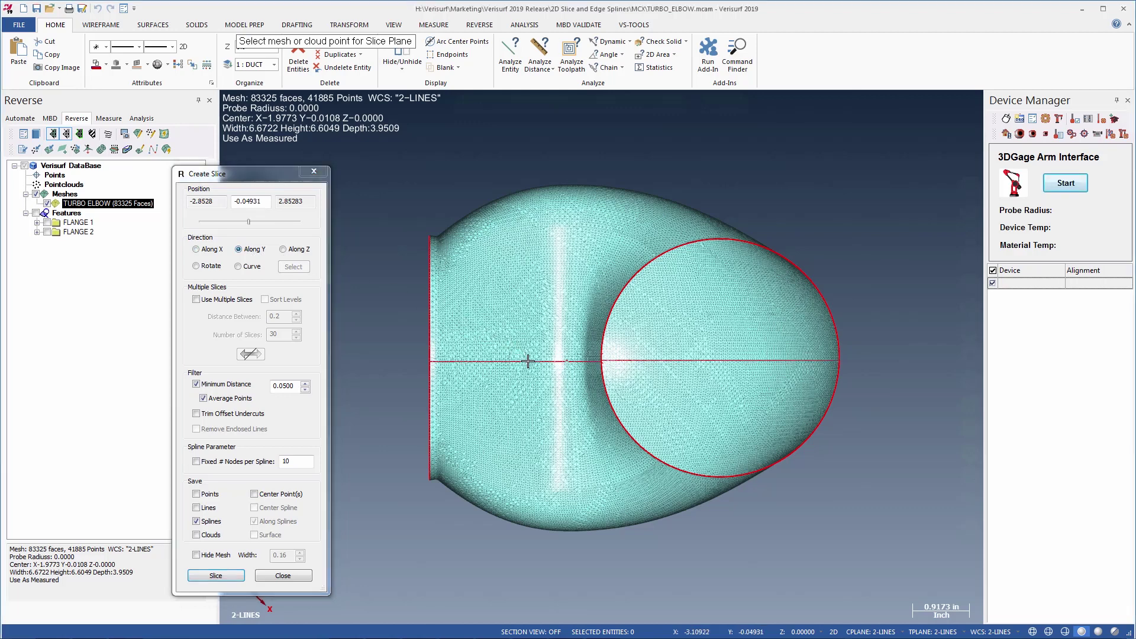
click(216, 576)
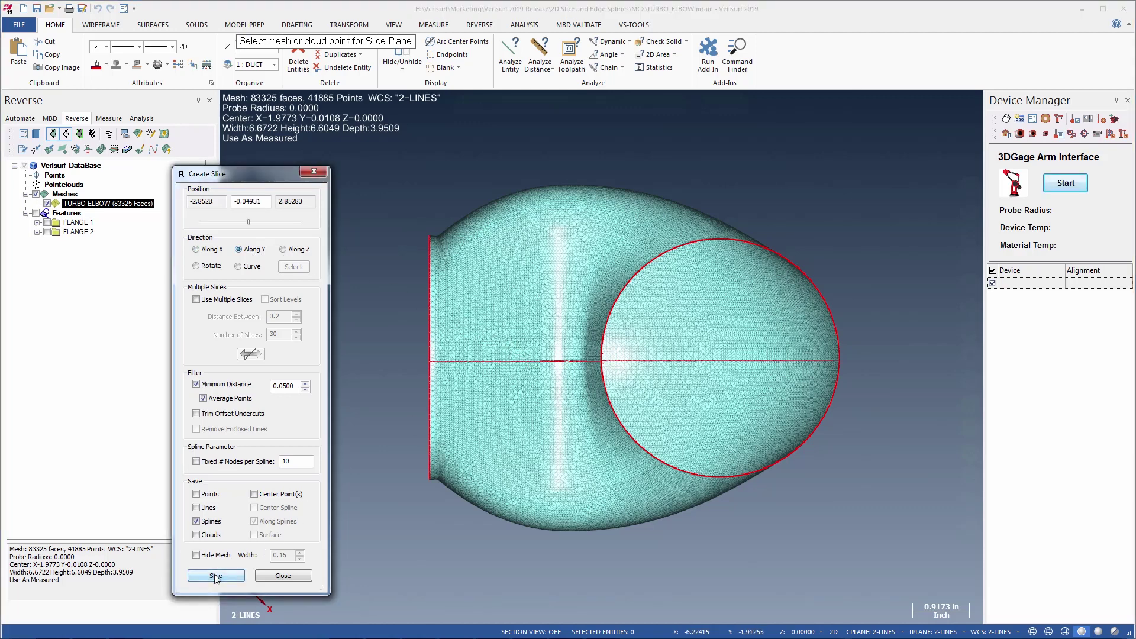